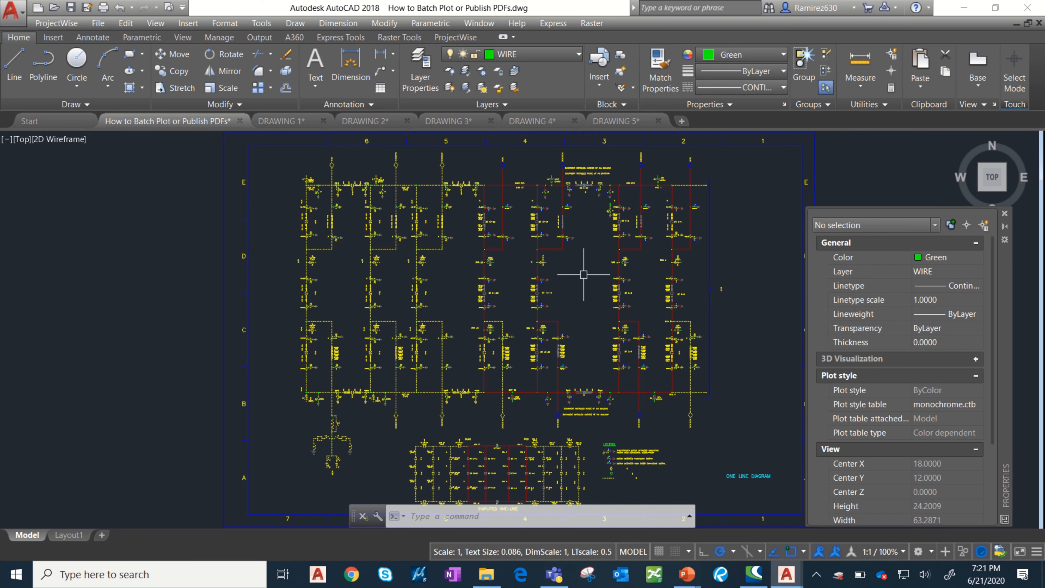
# Add a linear dimension across the full width of the drawing's outer border, placing it above the top edge.
pyautogui.moveTo(576, 270); pyautogui.dragTo(552, 268, button='middle')
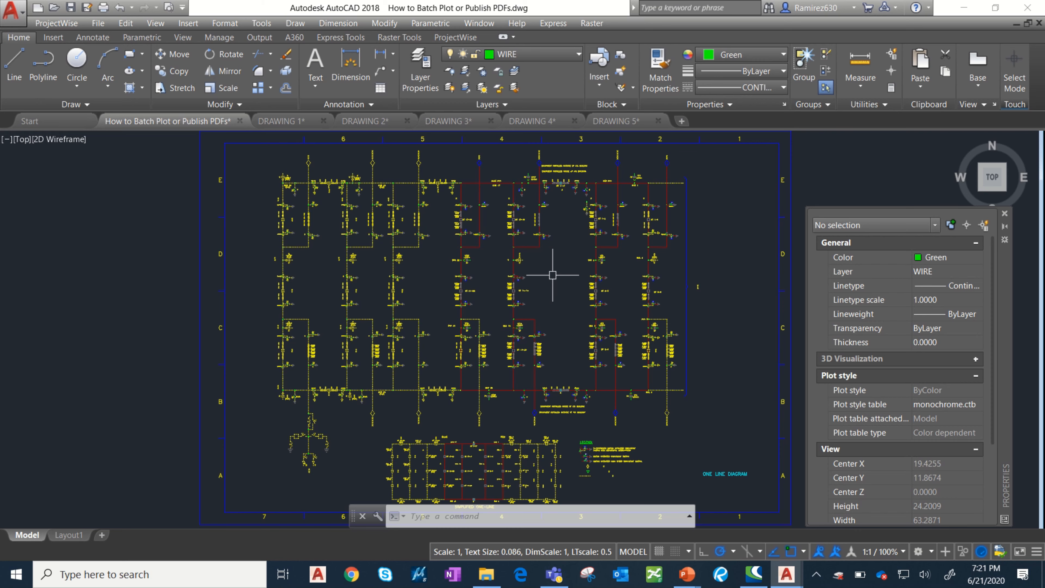
pyautogui.scroll(-2, 544, 282)
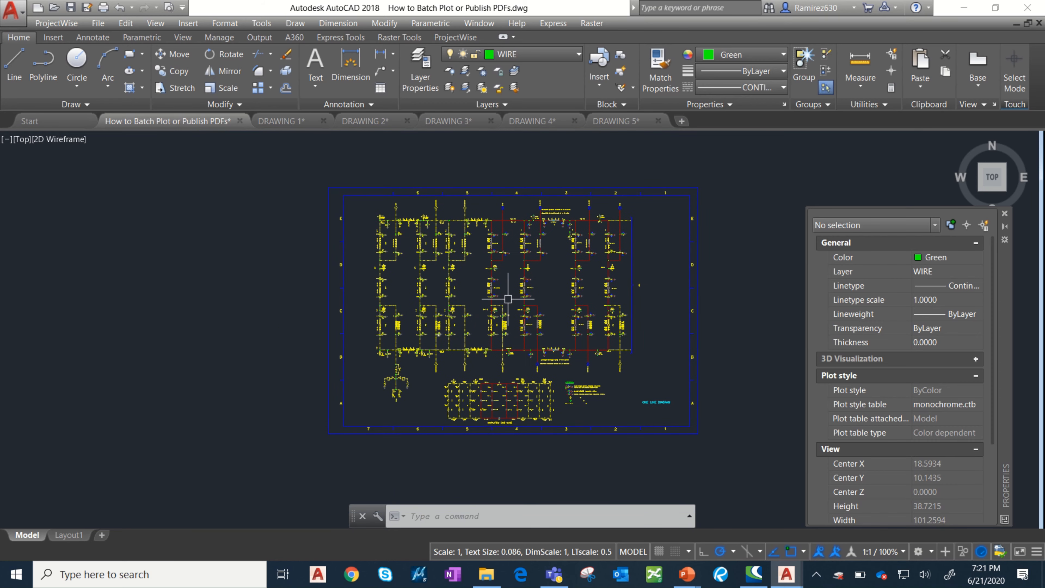
pyautogui.moveTo(479, 302); pyautogui.dragTo(452, 296, button='middle')
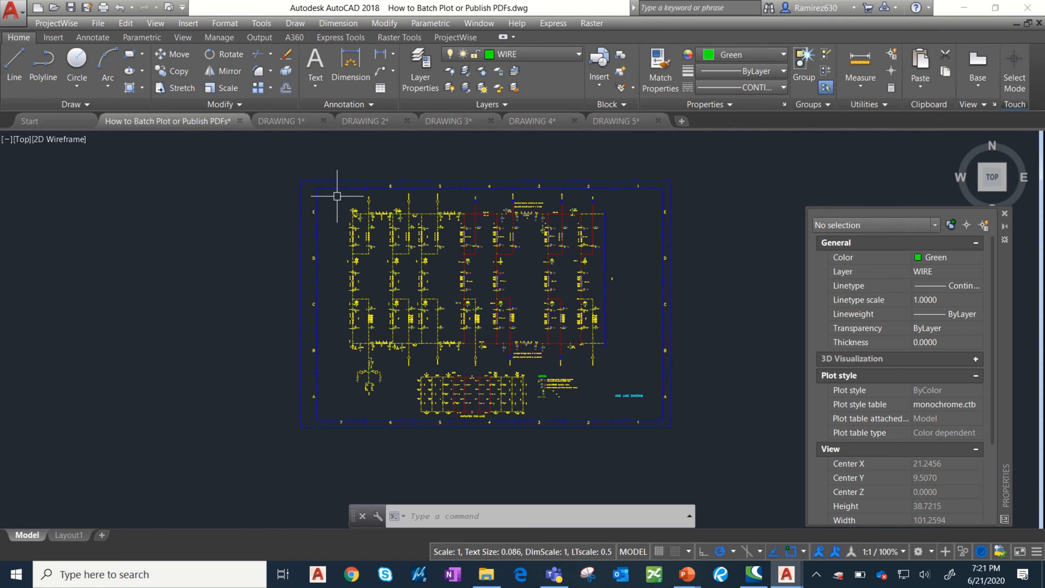
pyautogui.click(380, 54)
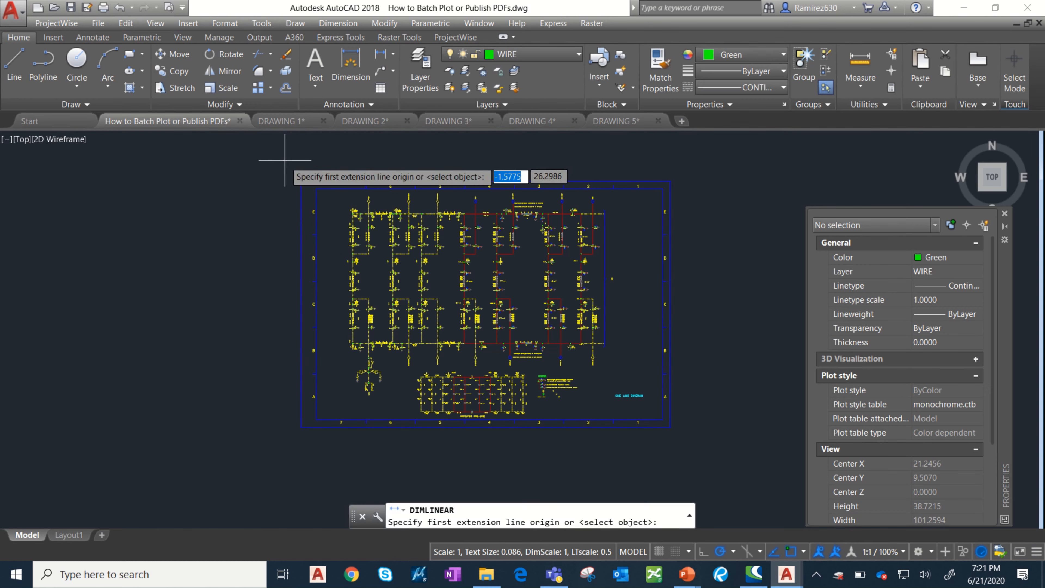
pyautogui.click(301, 180)
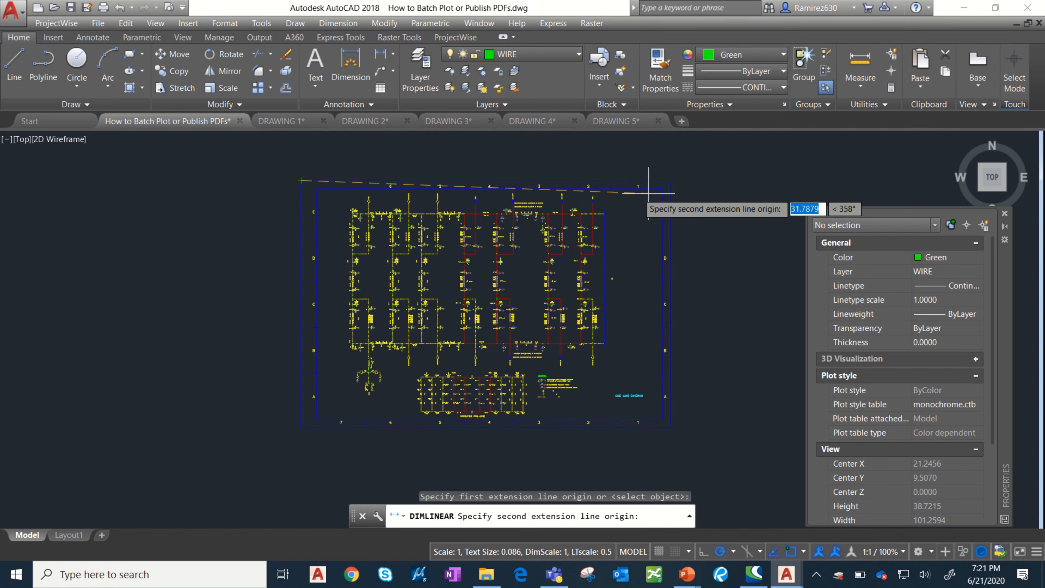
pyautogui.click(670, 181)
pyautogui.scroll(5, 502, 177)
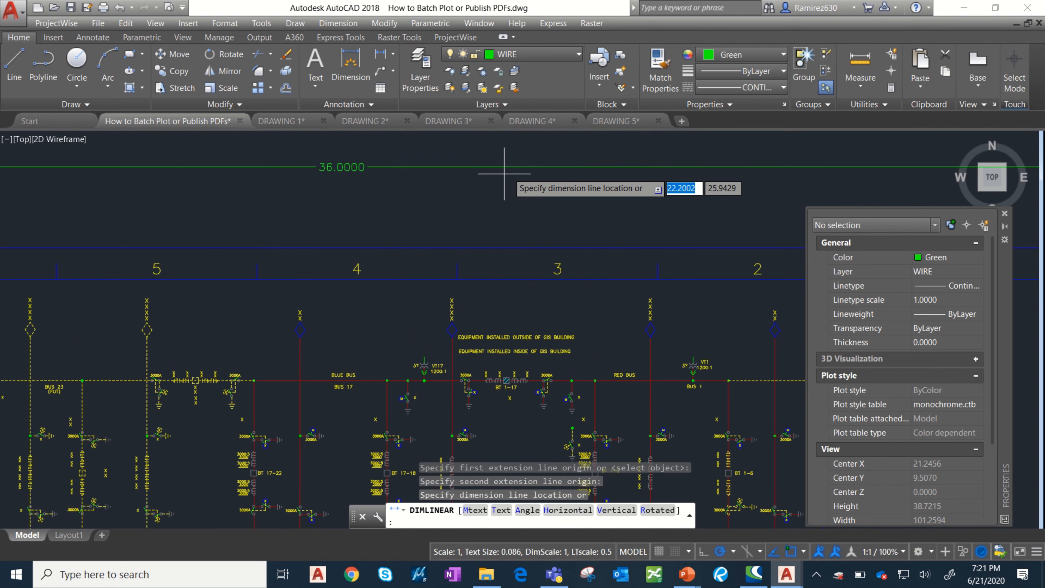
pyautogui.click(349, 204)
# Add a vertical linear dimension for the outer border's full height, placing it beyond the right edge.
pyautogui.scroll(-4, 431, 212)
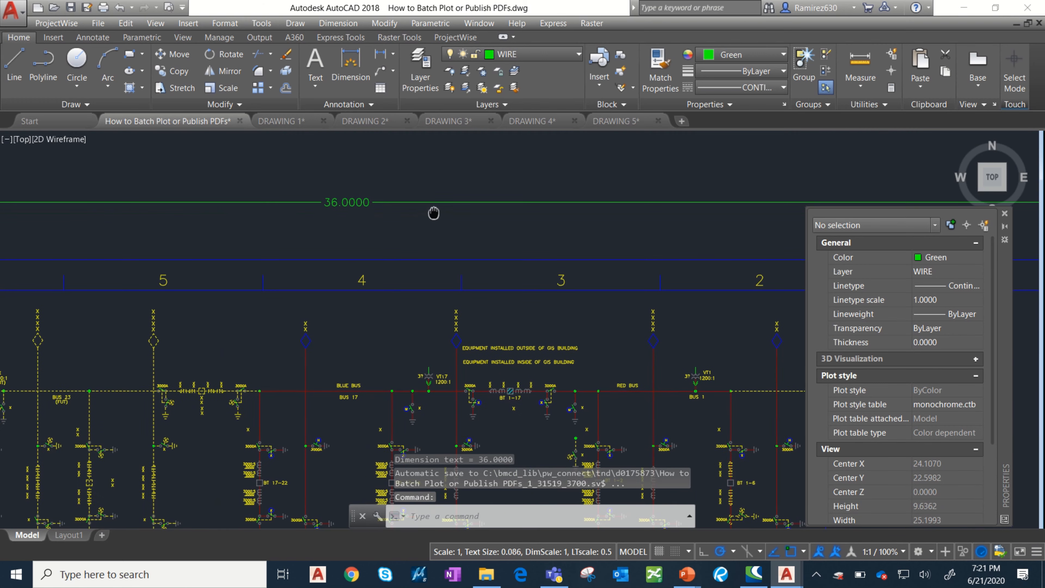
pyautogui.scroll(-4, 443, 227)
pyautogui.moveTo(462, 222); pyautogui.dragTo(253, 152, button='middle')
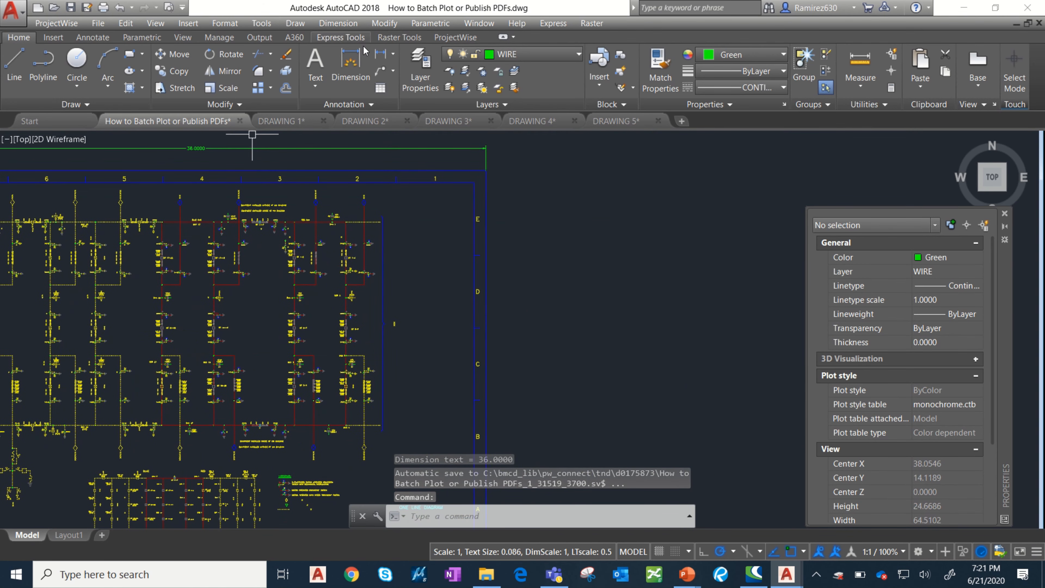
pyautogui.click(380, 54)
pyautogui.click(486, 171)
pyautogui.scroll(-5, 467, 327)
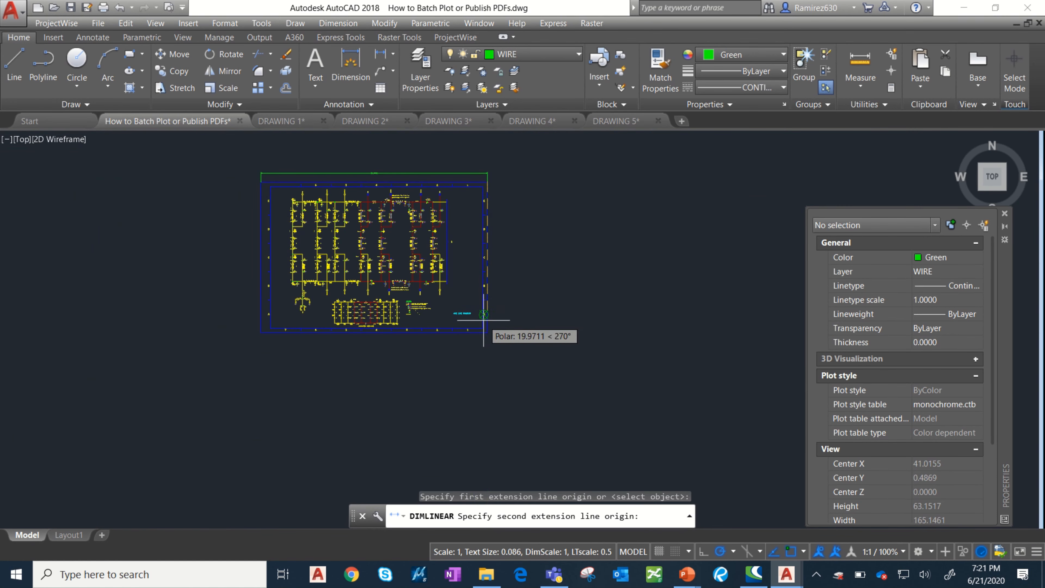
pyautogui.scroll(5, 496, 338)
pyautogui.click(496, 338)
pyautogui.scroll(-5, 502, 346)
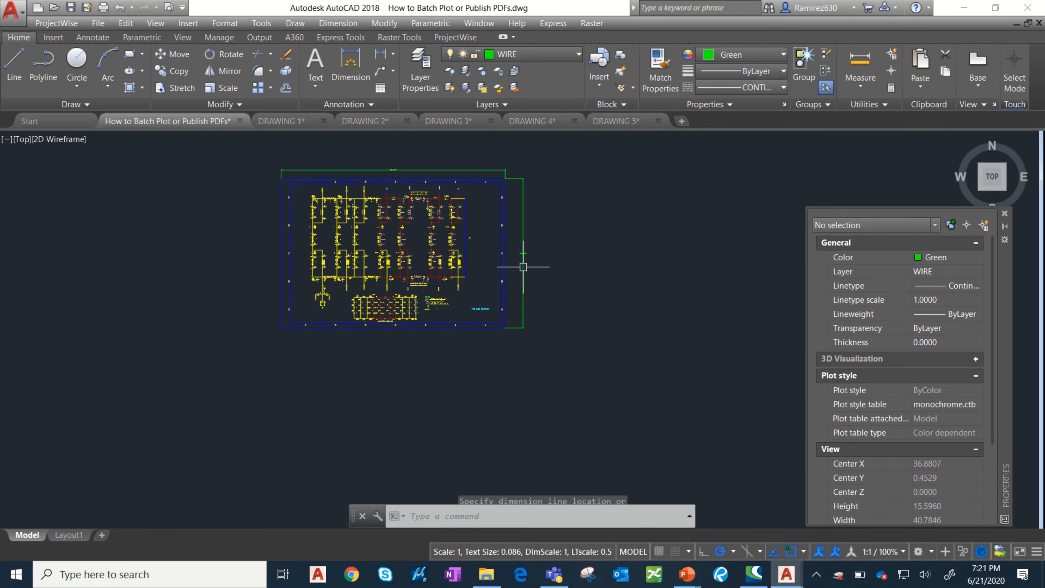
pyautogui.click(532, 269)
pyautogui.scroll(5, 535, 270)
pyautogui.scroll(2, 504, 306)
pyautogui.scroll(-7, 492, 330)
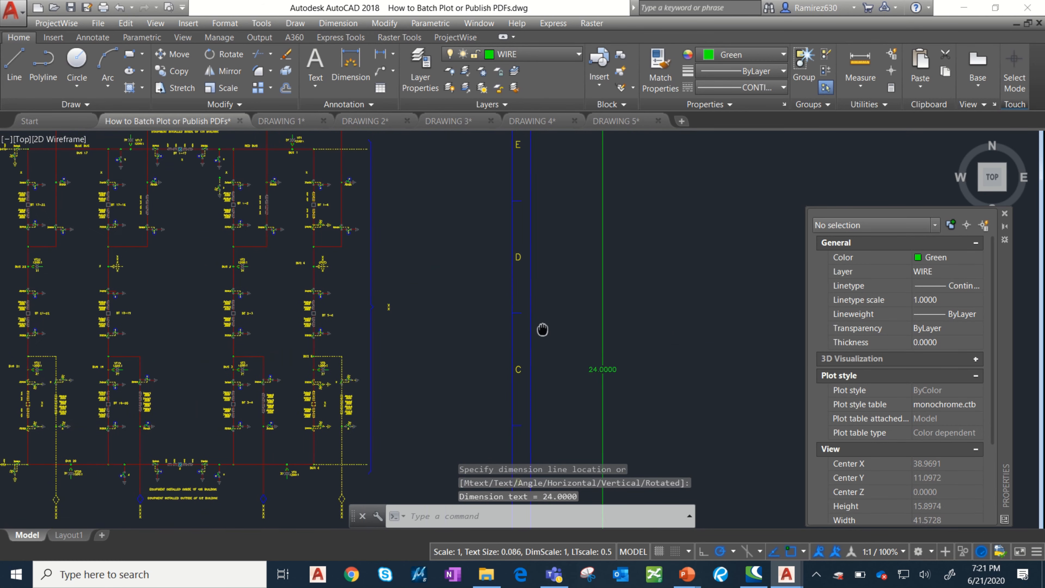
pyautogui.scroll(-2, 463, 266)
pyautogui.scroll(2, 443, 227)
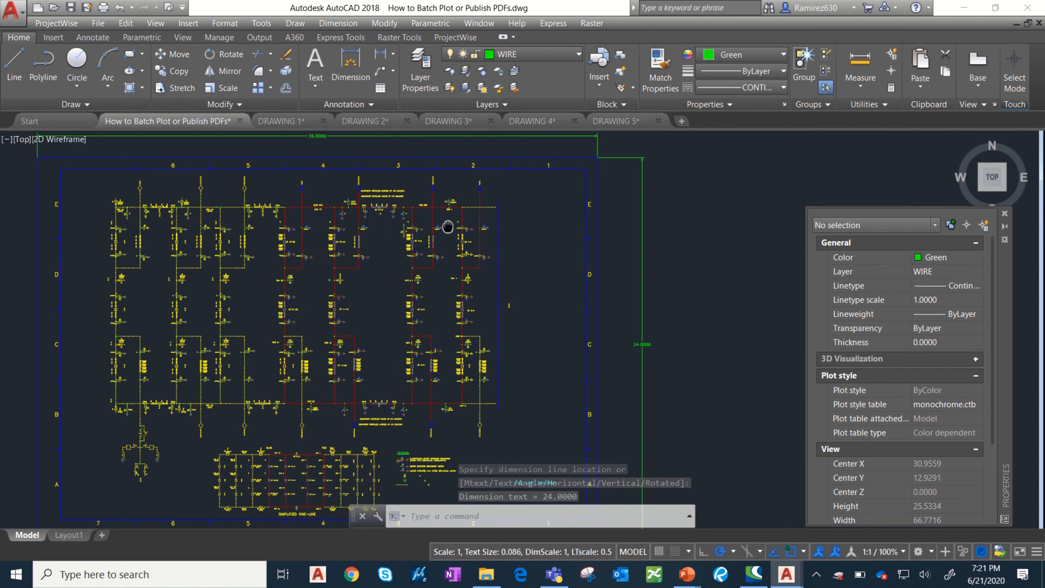
# Draw a rectangle over the outer border, from its upper-left corner to its lower-right corner.
pyautogui.moveTo(443, 227)
pyautogui.mouseDown(button='middle')
pyautogui.moveTo(532, 189)
pyautogui.moveTo(531, 211)
pyautogui.mouseUp(button='middle')
pyautogui.scroll(-2, 535, 260)
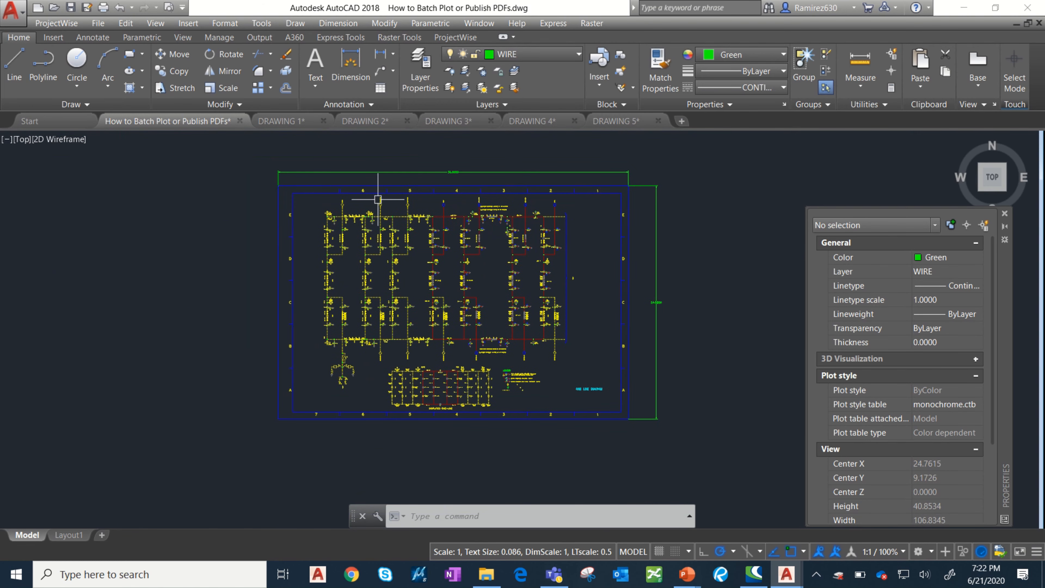
pyautogui.press('Escape')
pyautogui.click(130, 54)
pyautogui.scroll(4, 268, 165)
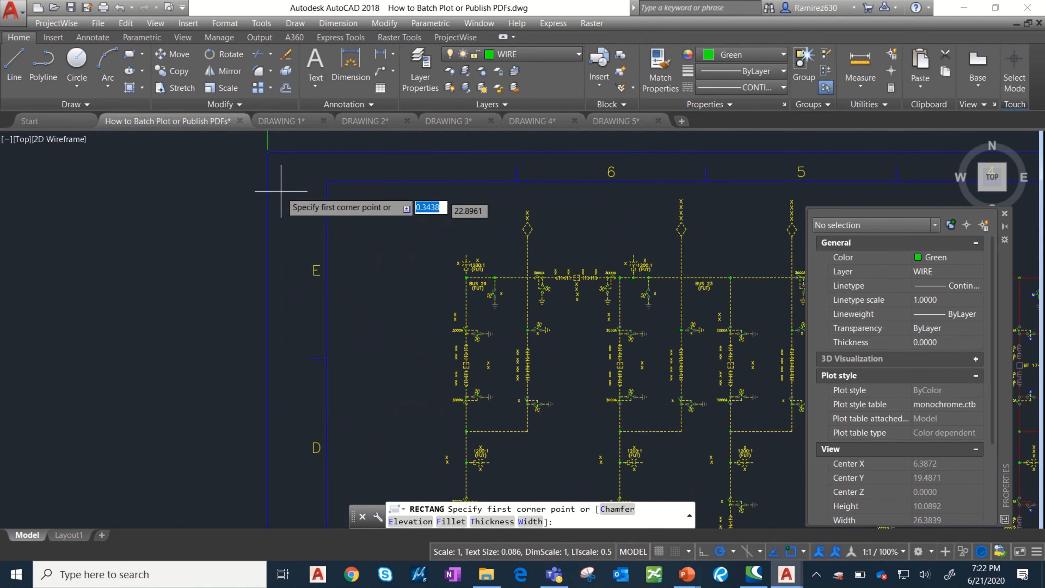
pyautogui.click(268, 151)
pyautogui.scroll(-3, 338, 193)
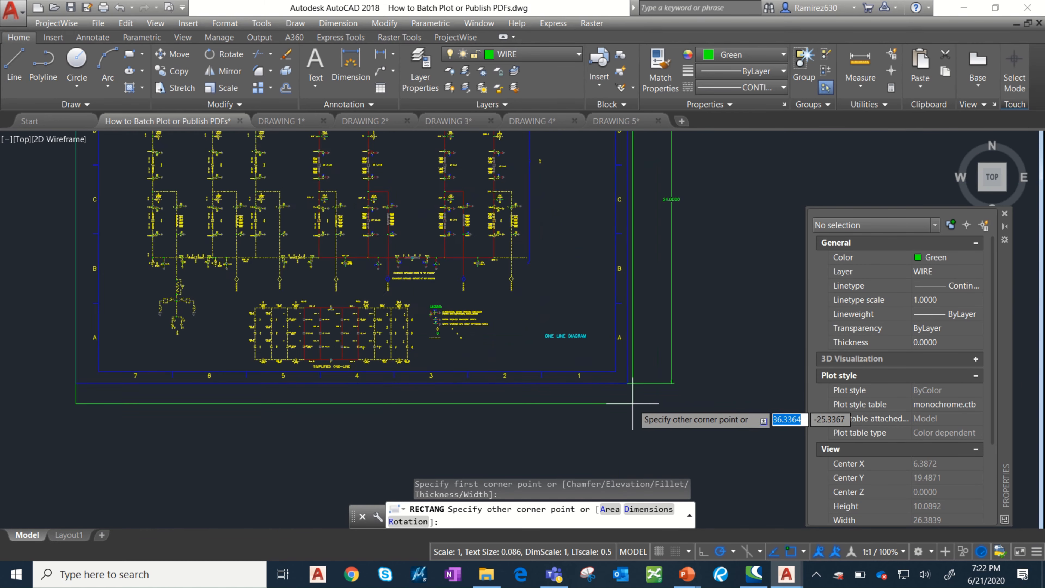
pyautogui.scroll(4, 622, 369)
pyautogui.click(621, 370)
# Erase the entire one-line diagram inside the border, using a window selection that excludes the border itself.
pyautogui.scroll(-5, 622, 370)
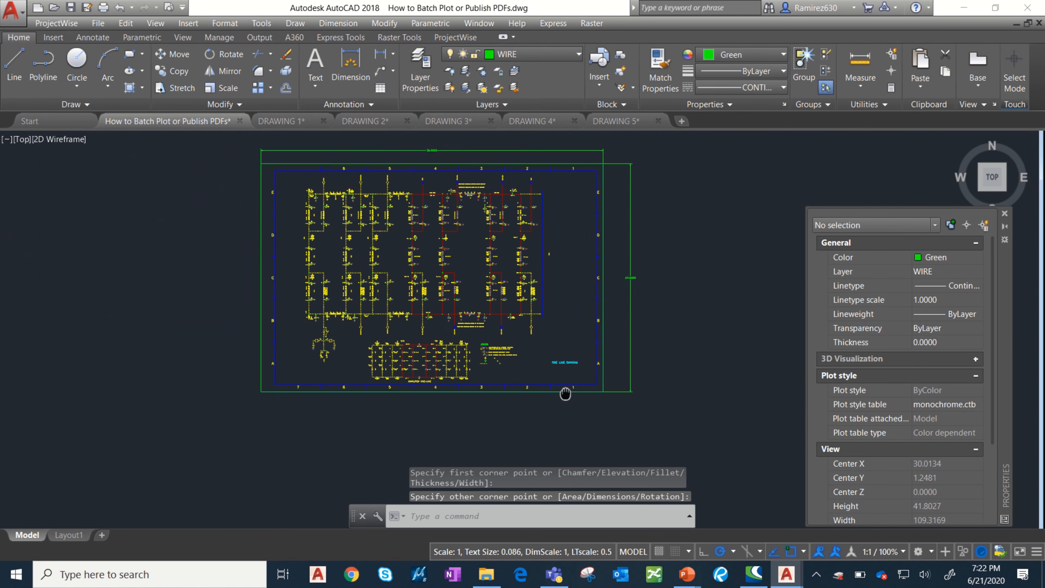
pyautogui.click(295, 149)
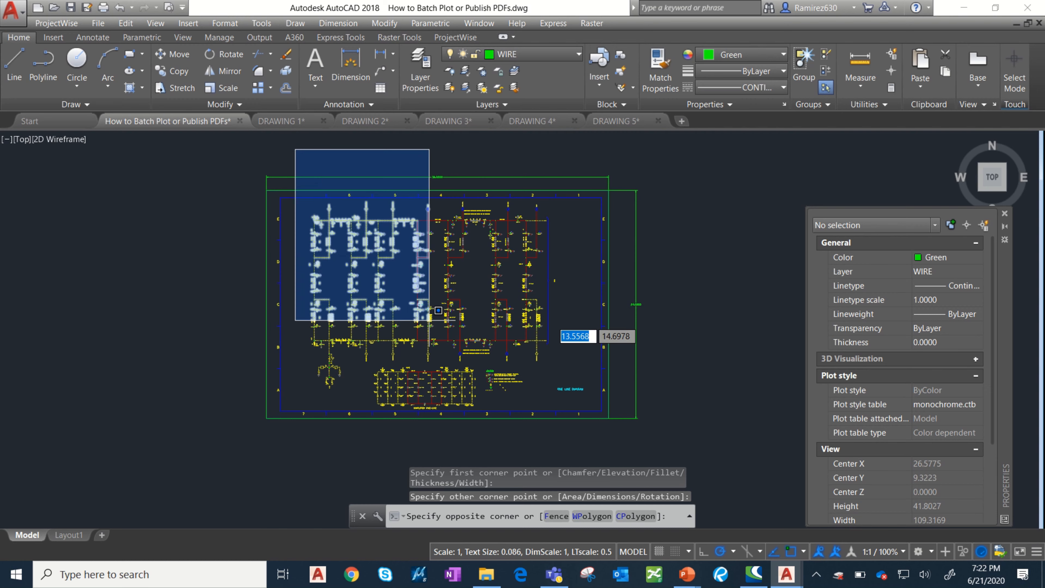
pyautogui.click(599, 439)
pyautogui.press('Delete')
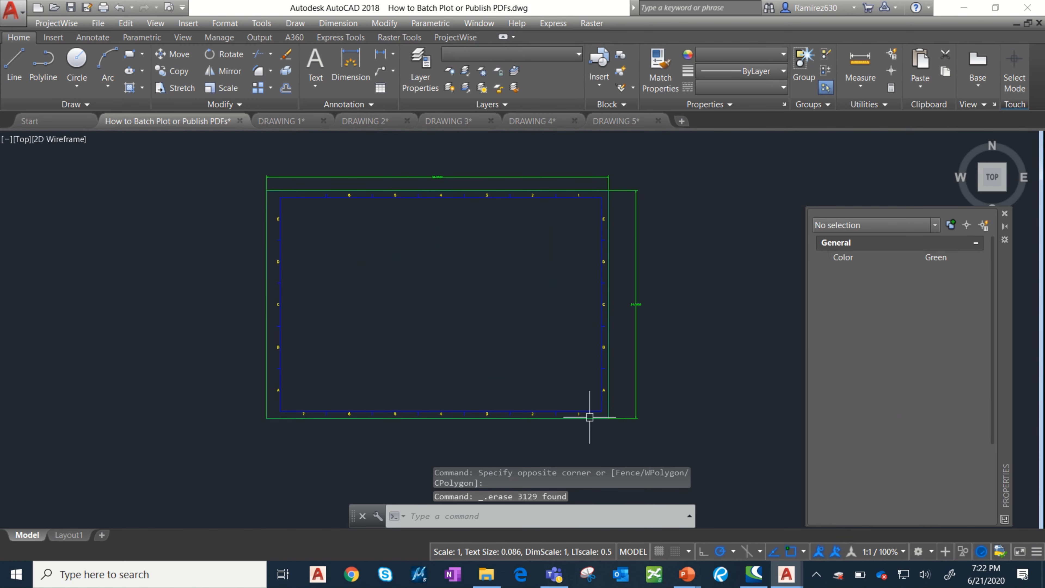
# Delete the title border block and both linear dimensions, keeping only the plain rectangle.
pyautogui.click(538, 200)
pyautogui.moveTo(498, 245); pyautogui.dragTo(455, 293, button='middle')
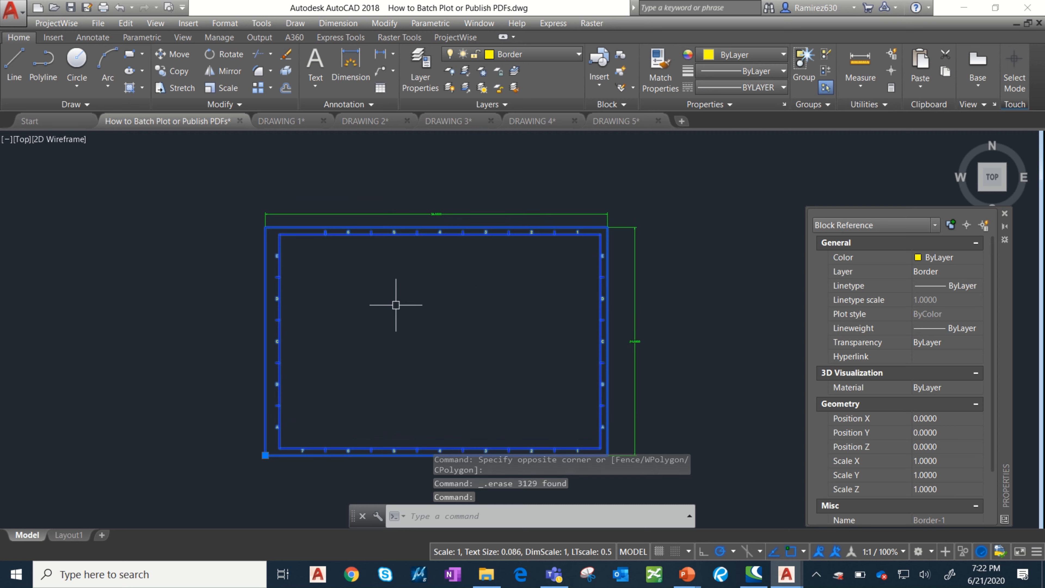
pyautogui.press('Delete')
pyautogui.click(460, 213)
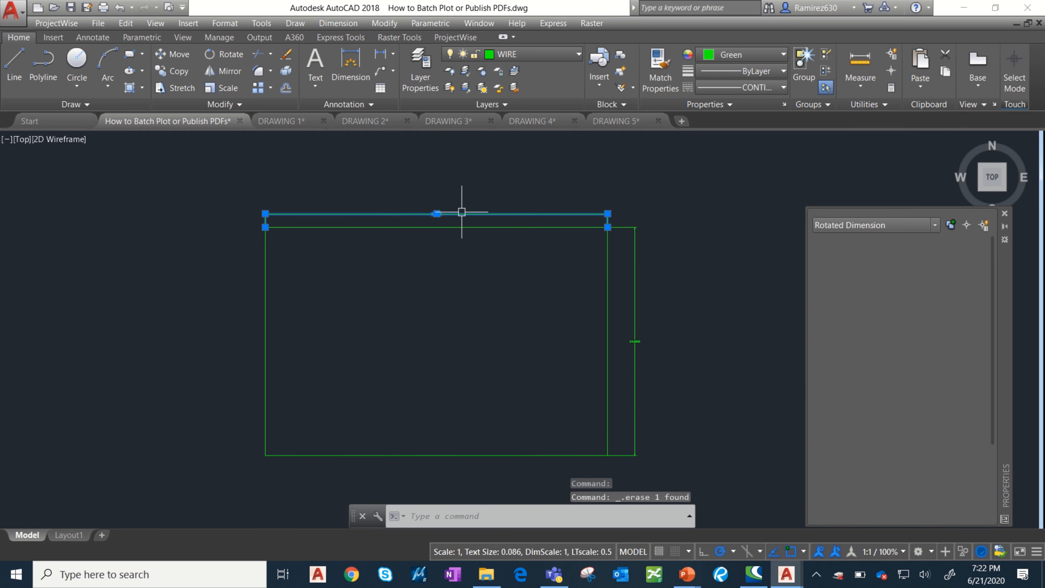
pyautogui.click(649, 324)
pyautogui.click(634, 334)
pyautogui.press('Delete')
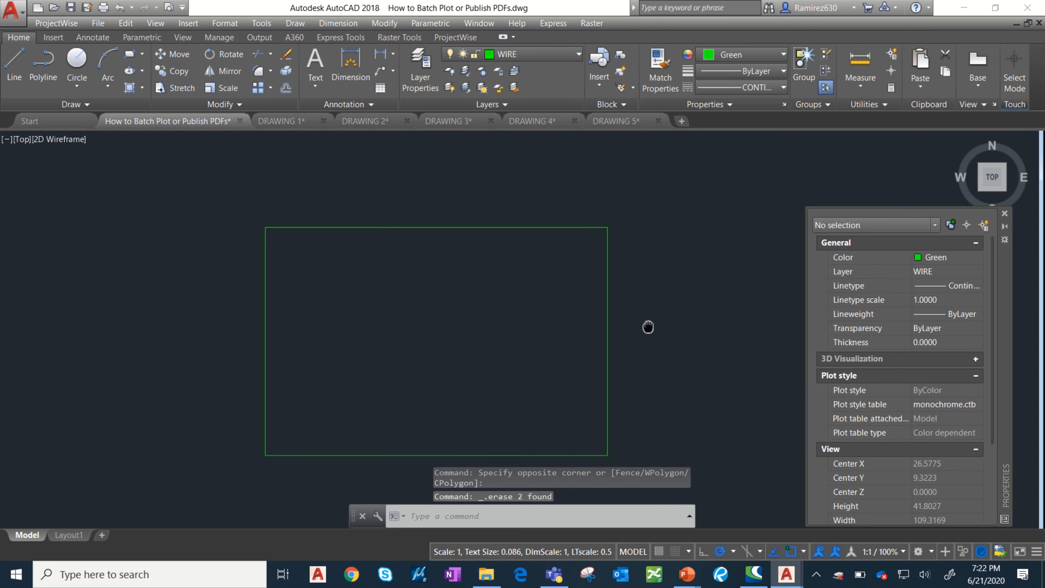
# Set the rectangle's color to ByLayer and its layer to 0.
pyautogui.moveTo(649, 327); pyautogui.dragTo(664, 312, button='middle')
pyautogui.moveTo(658, 246); pyautogui.dragTo(639, 266)
pyautogui.click(574, 313)
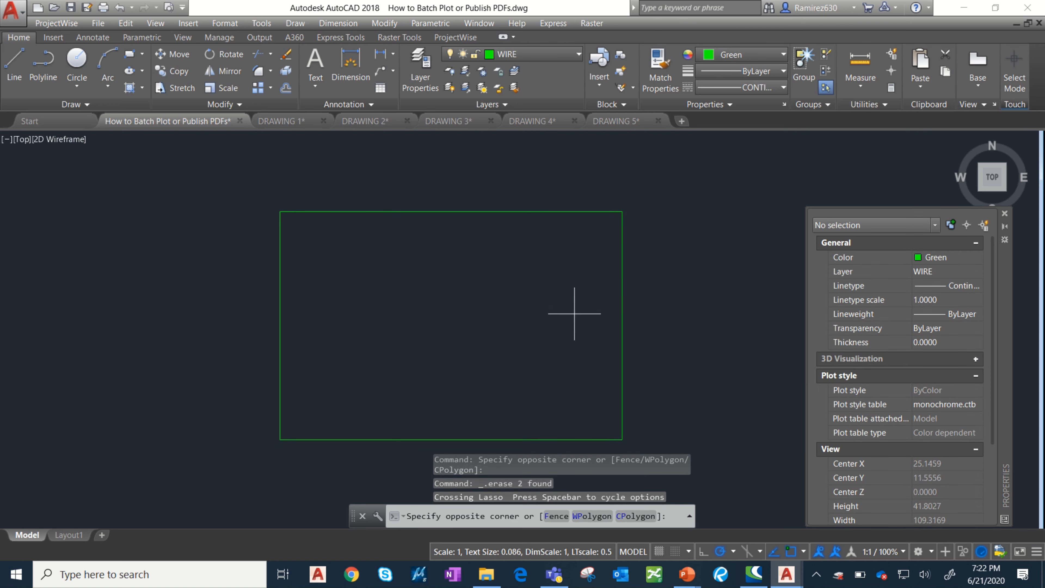
pyautogui.click(511, 204)
pyautogui.click(929, 255)
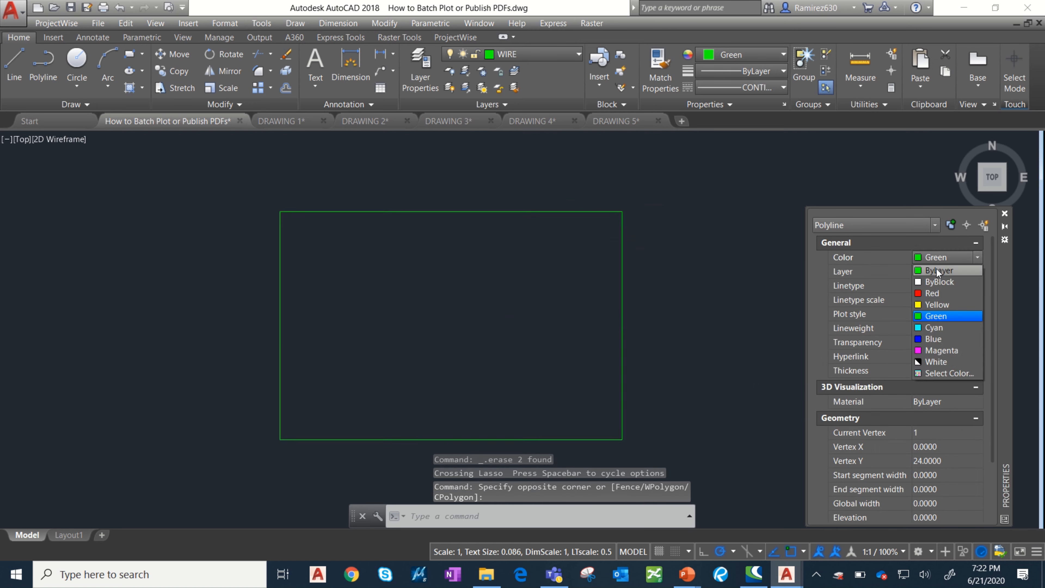
pyautogui.click(938, 270)
pyautogui.click(941, 275)
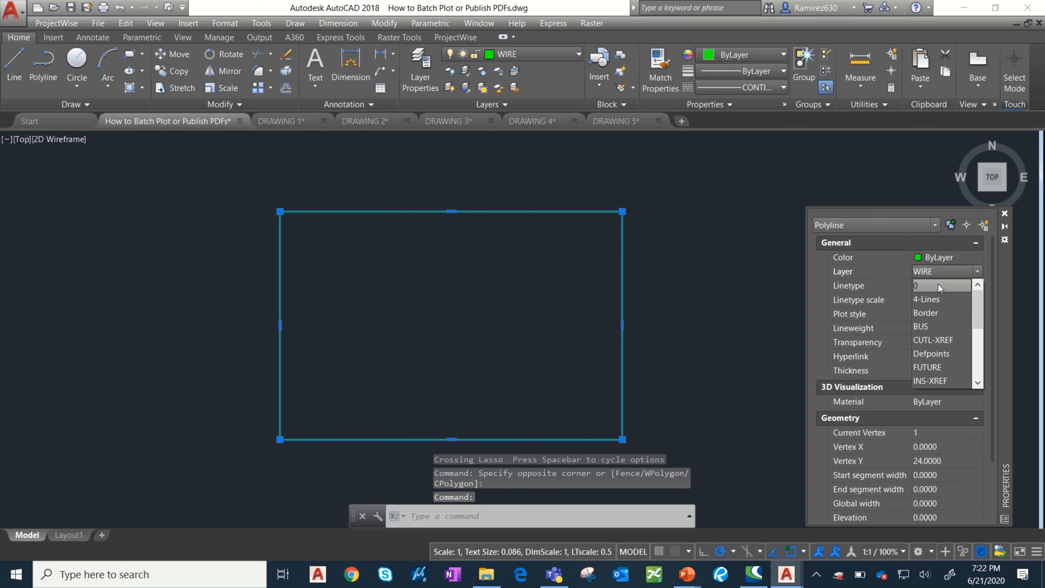
pyautogui.click(939, 284)
pyautogui.press('Escape')
pyautogui.press('Escape')
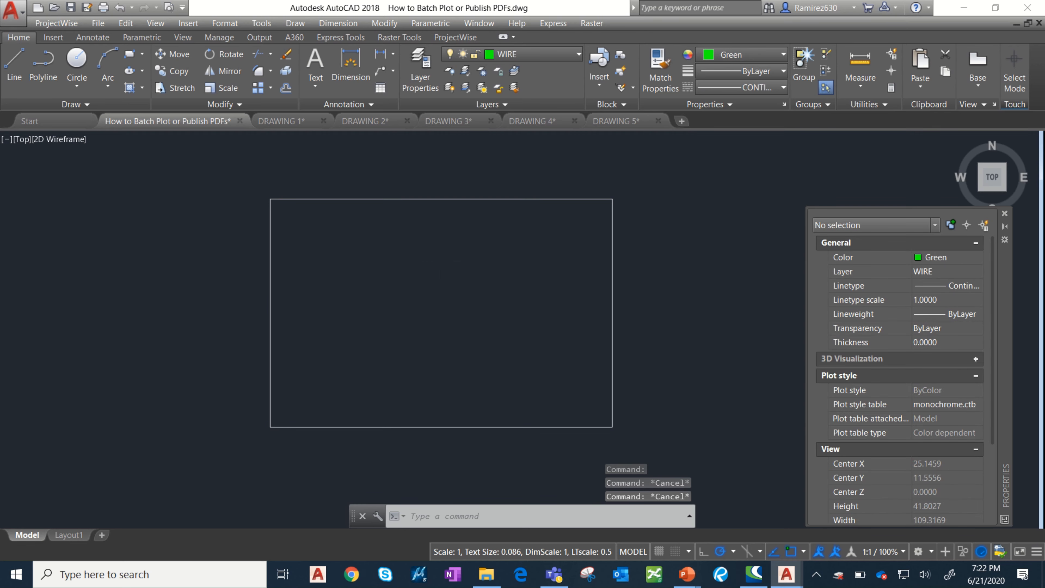
# Zoom to the drawing's extents and create a new page setup for the Model layout named "36x24 Template".
pyautogui.scroll(2, 333, 289)
pyautogui.middleClick(269, 203)
pyautogui.middleClick(269, 203)
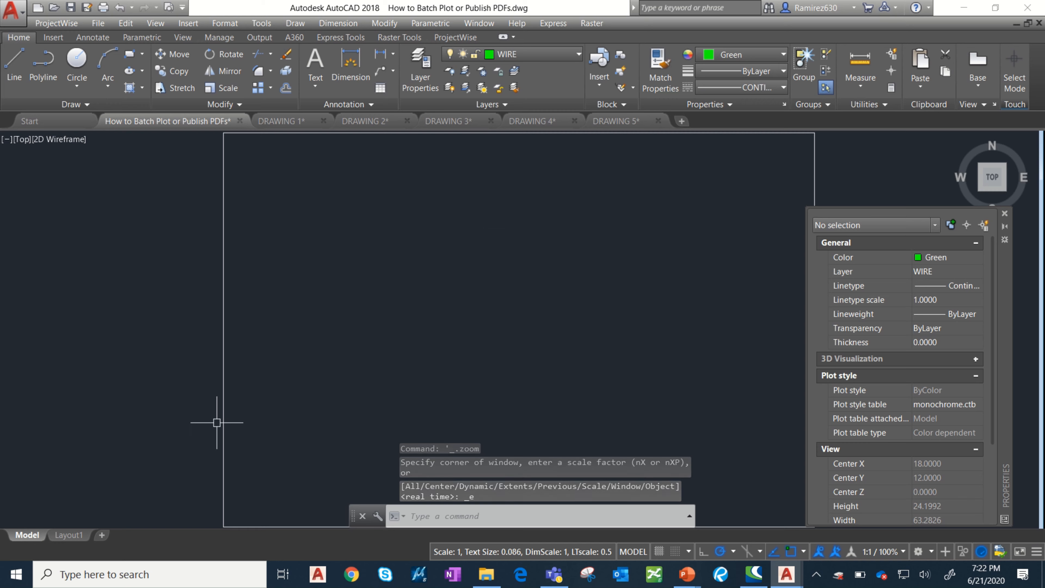
pyautogui.rightClick(29, 537)
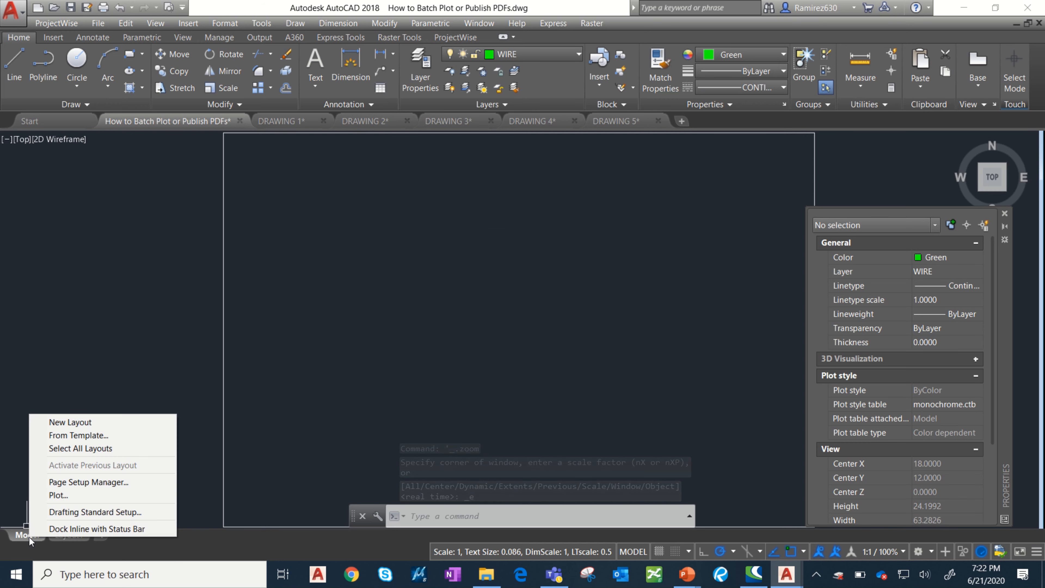
pyautogui.click(103, 484)
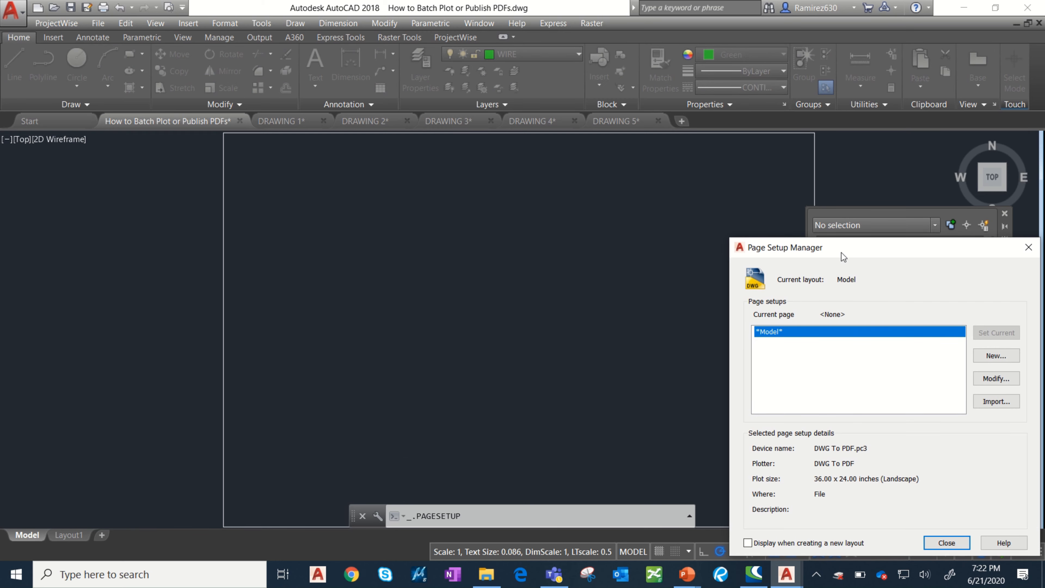
pyautogui.moveTo(842, 253); pyautogui.dragTo(478, 190)
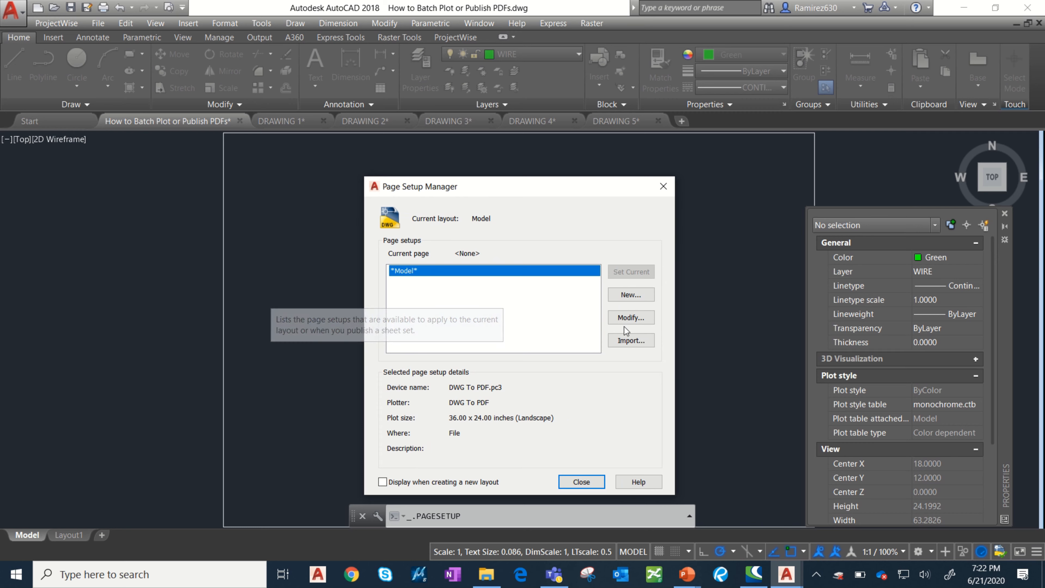
pyautogui.click(627, 296)
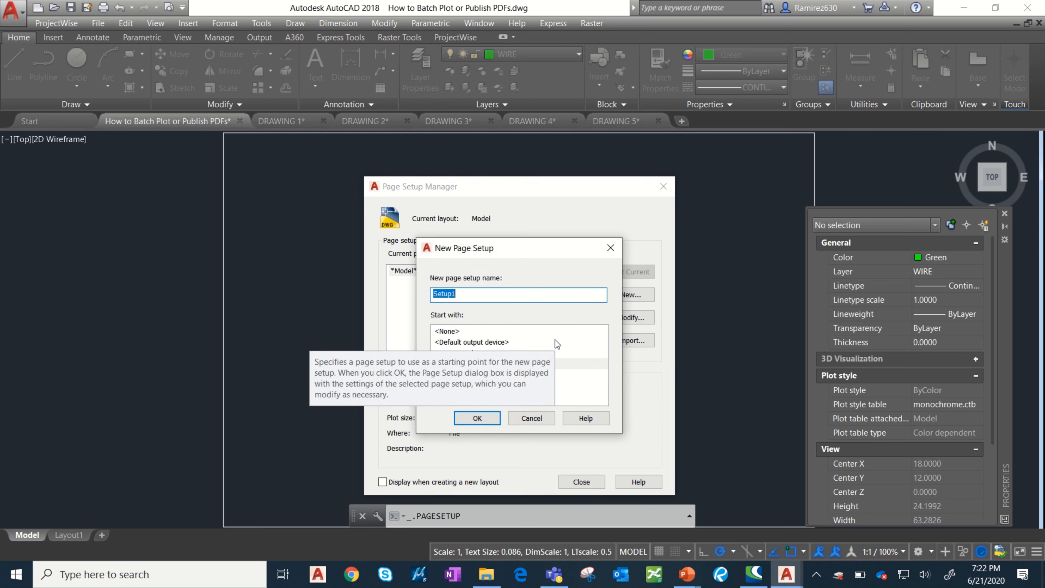
pyautogui.write('te')
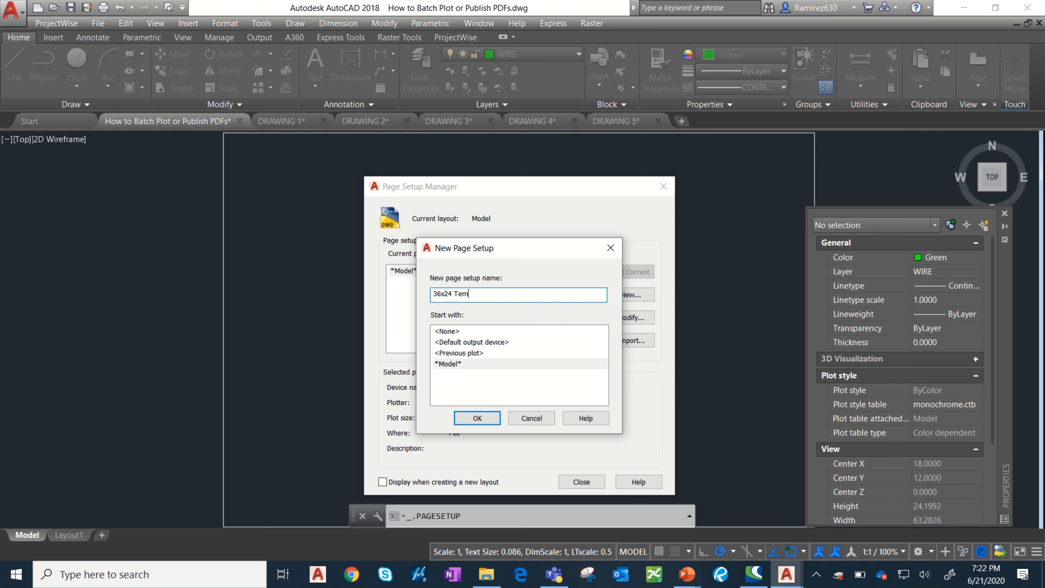
pyautogui.press('Return')
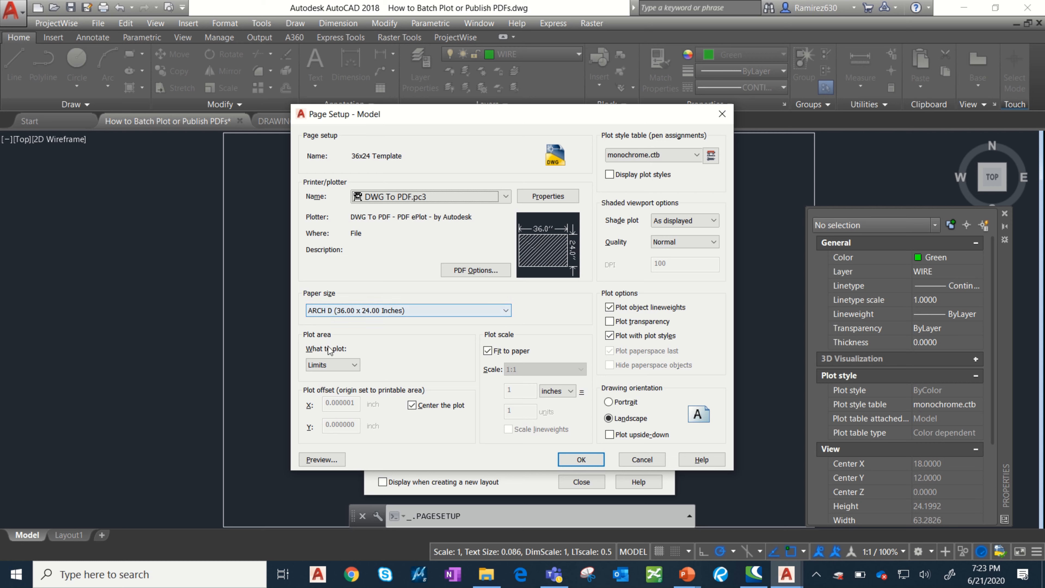
# Set the plot area to Extents and assign the monochrome.ctb plot style table to all layouts.
pyautogui.click(336, 367)
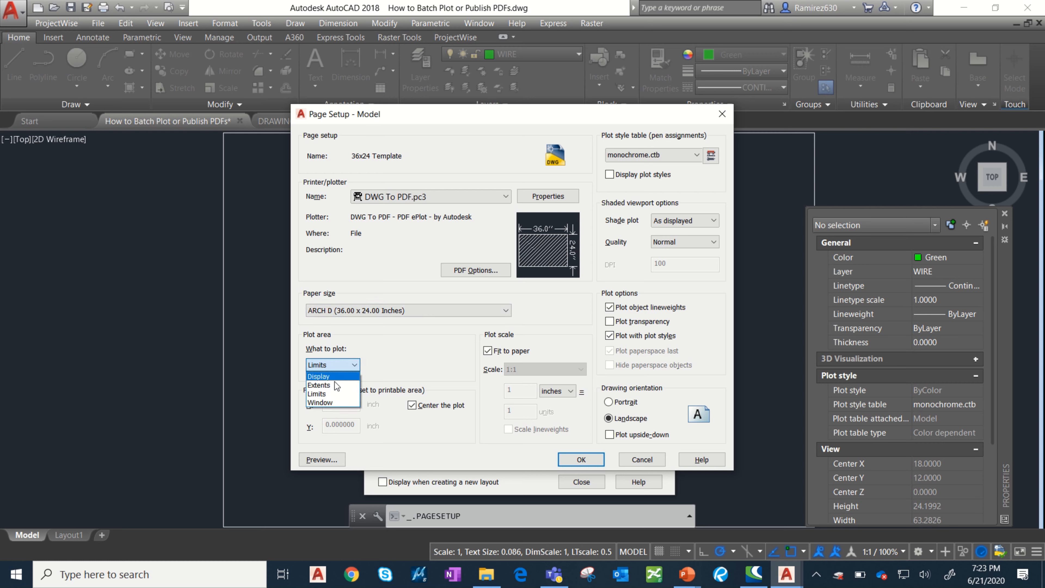
pyautogui.click(336, 385)
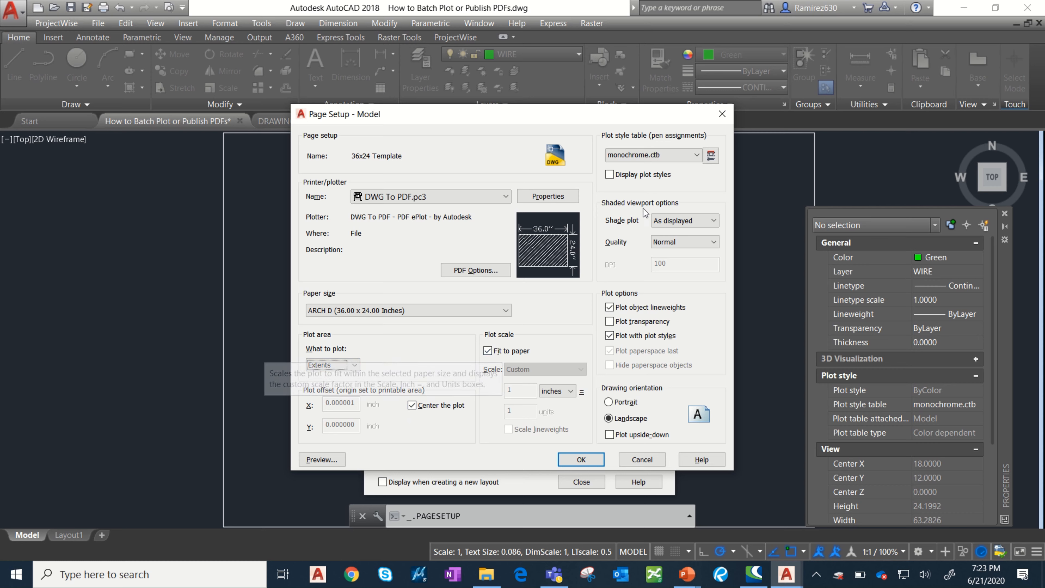
pyautogui.click(658, 155)
pyautogui.scroll(1, 660, 165)
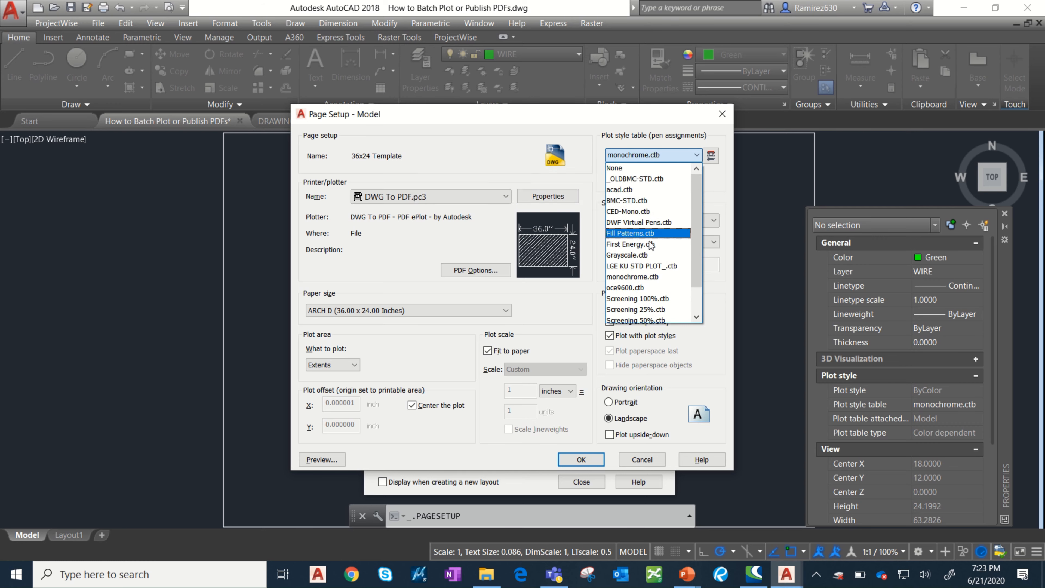
pyautogui.click(650, 277)
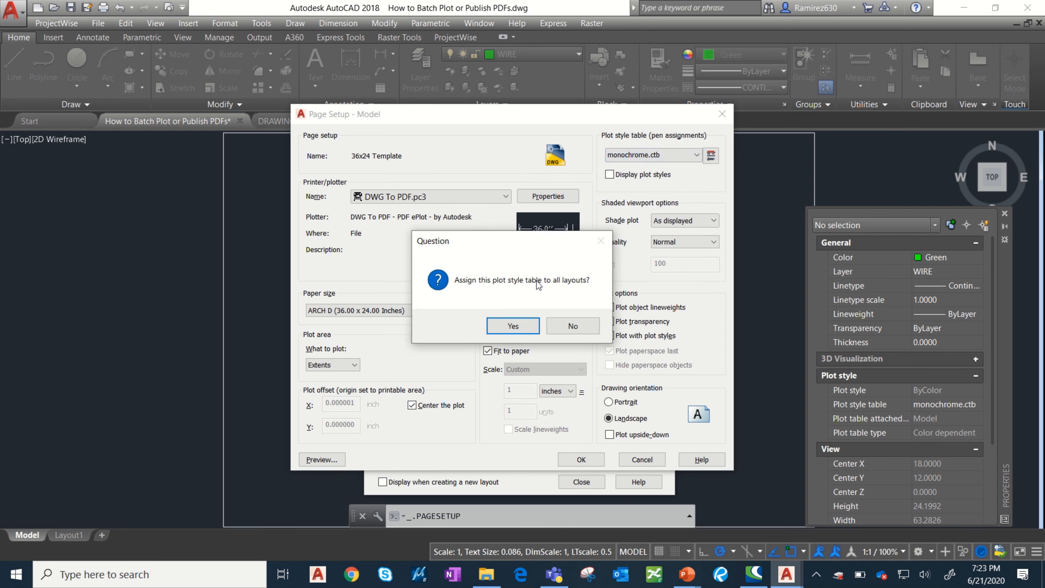
pyautogui.click(514, 326)
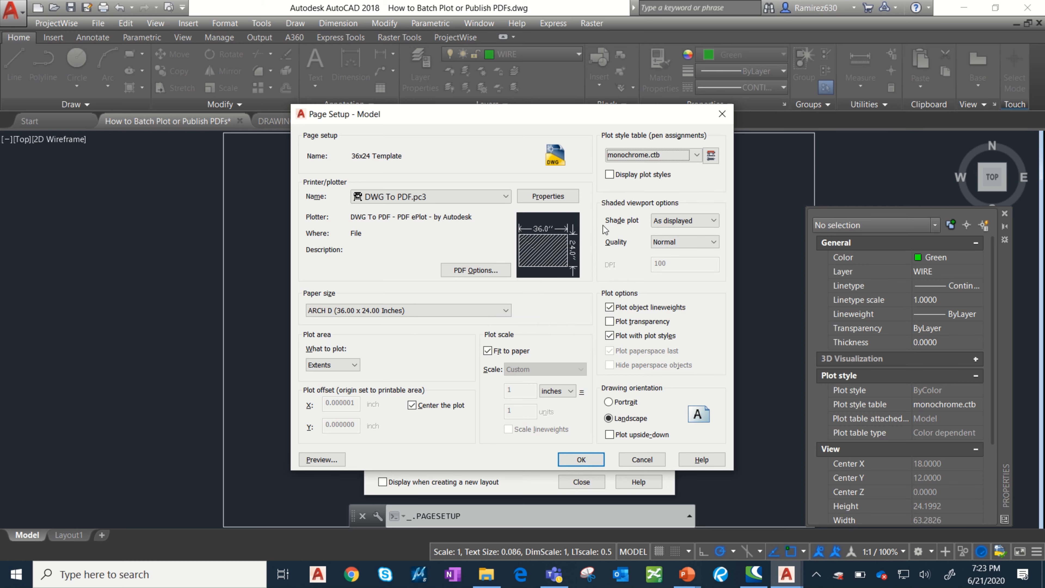
# Reselect monochrome.ctb for all layouts, accept the page setup and close the Page Setup Manager.
pyautogui.click(646, 155)
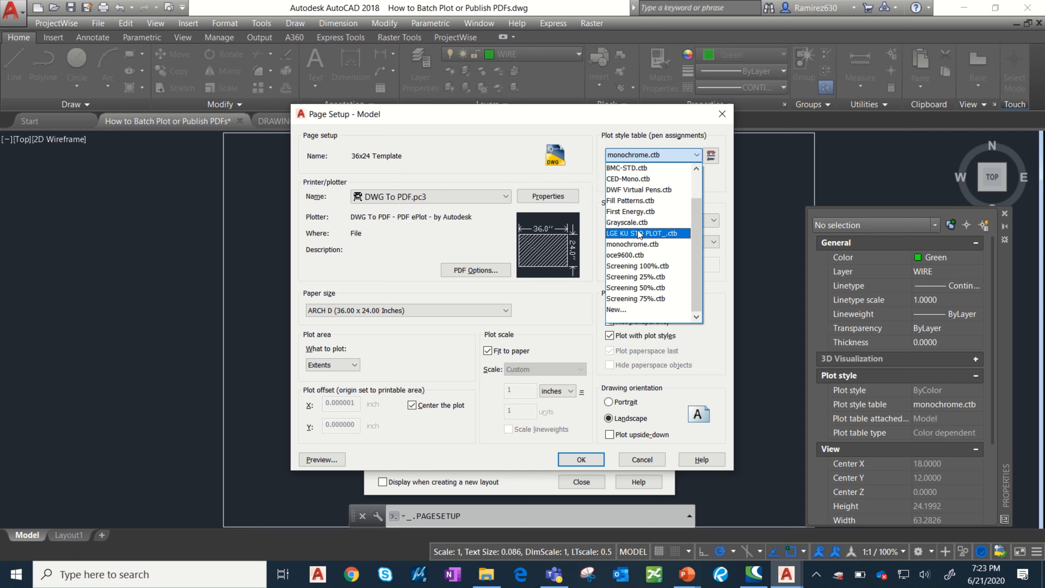
pyautogui.click(636, 247)
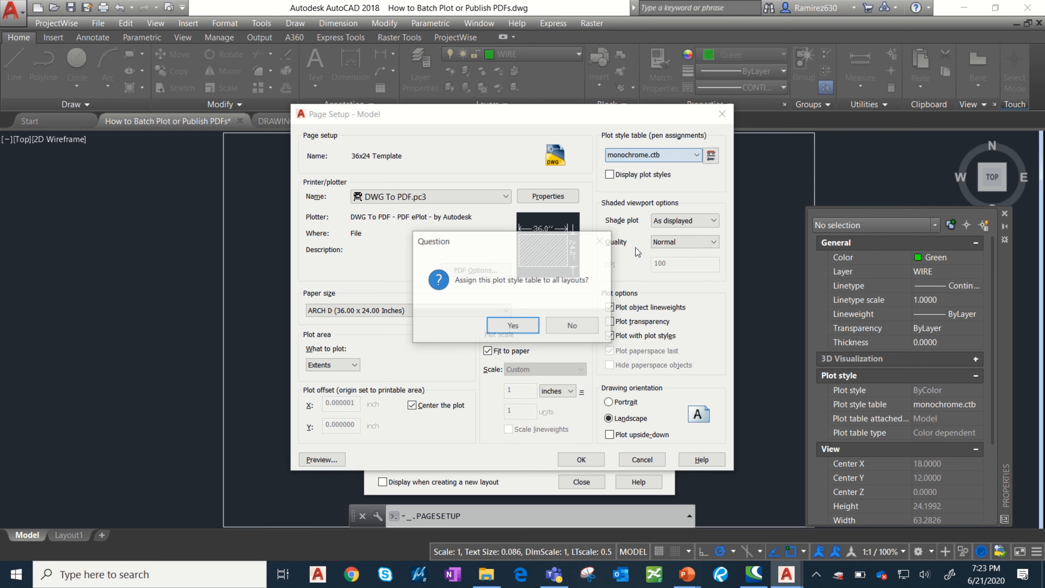
pyautogui.click(511, 329)
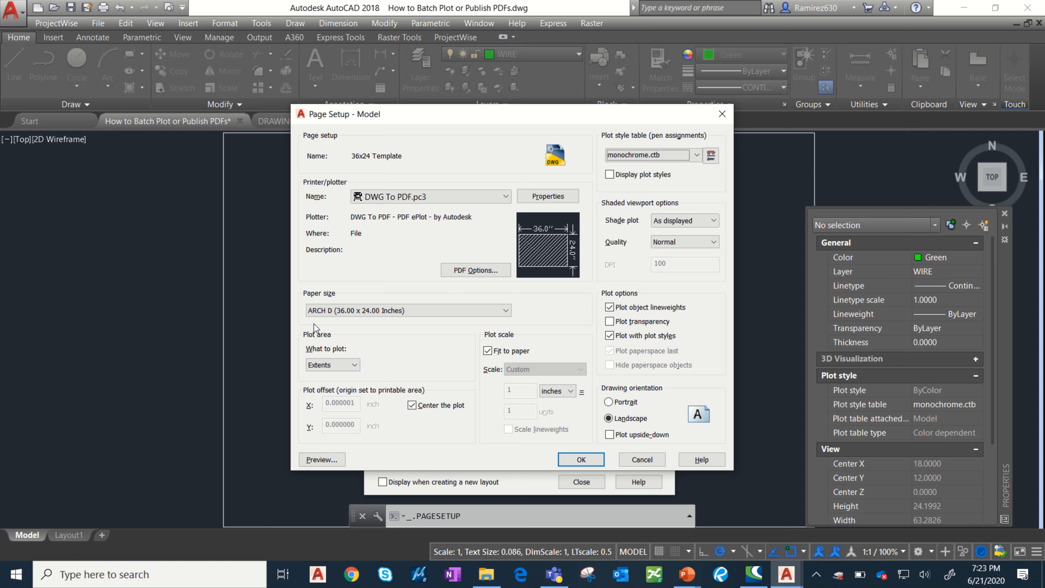
pyautogui.click(580, 460)
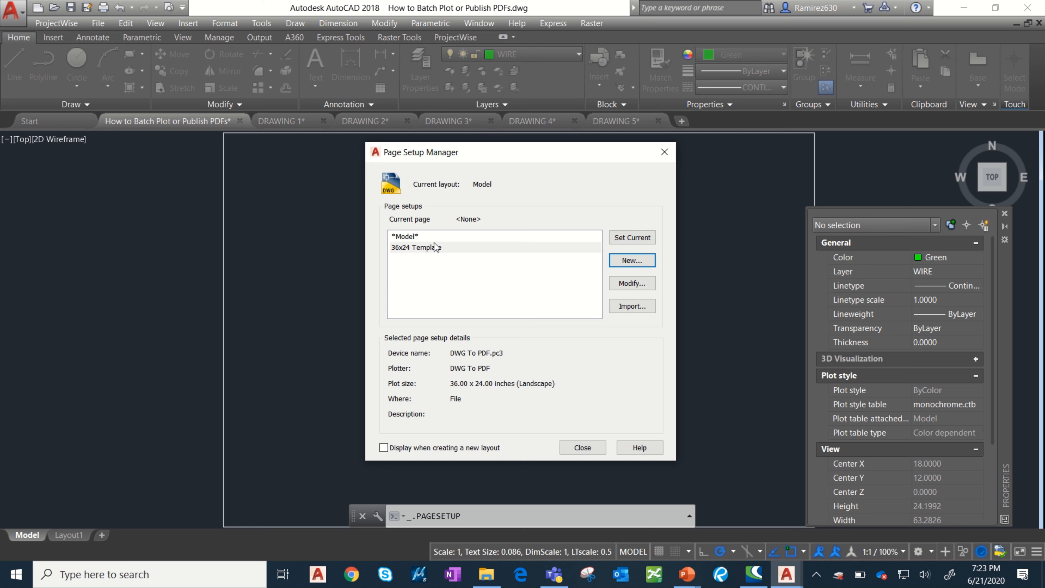
pyautogui.click(585, 448)
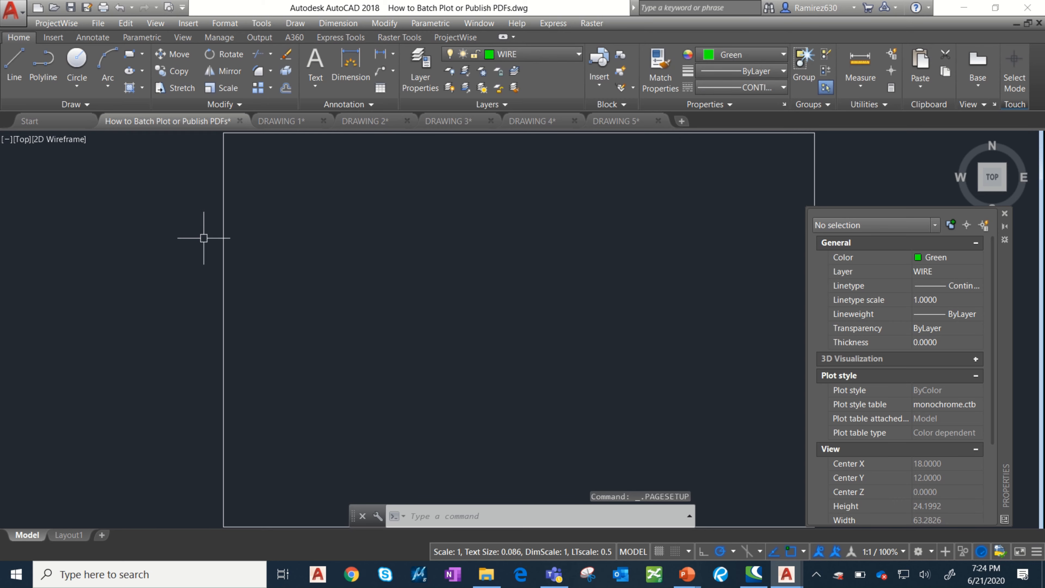
# Save the drawing as "36x24 Template" in the Week 5 folder, skipping the ProjectWise login, and close it.
pyautogui.click(97, 23)
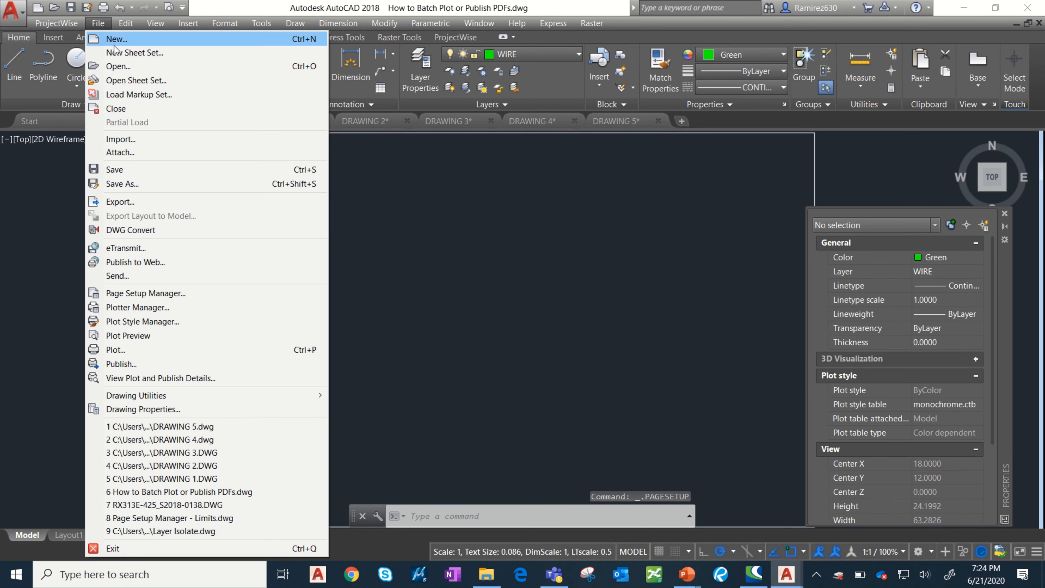
pyautogui.click(139, 184)
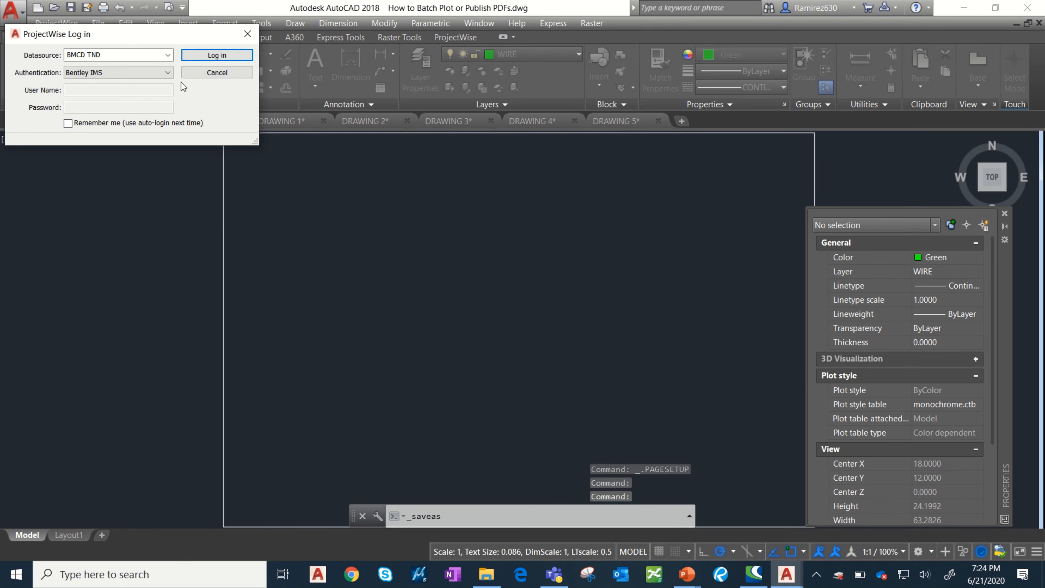
pyautogui.click(201, 73)
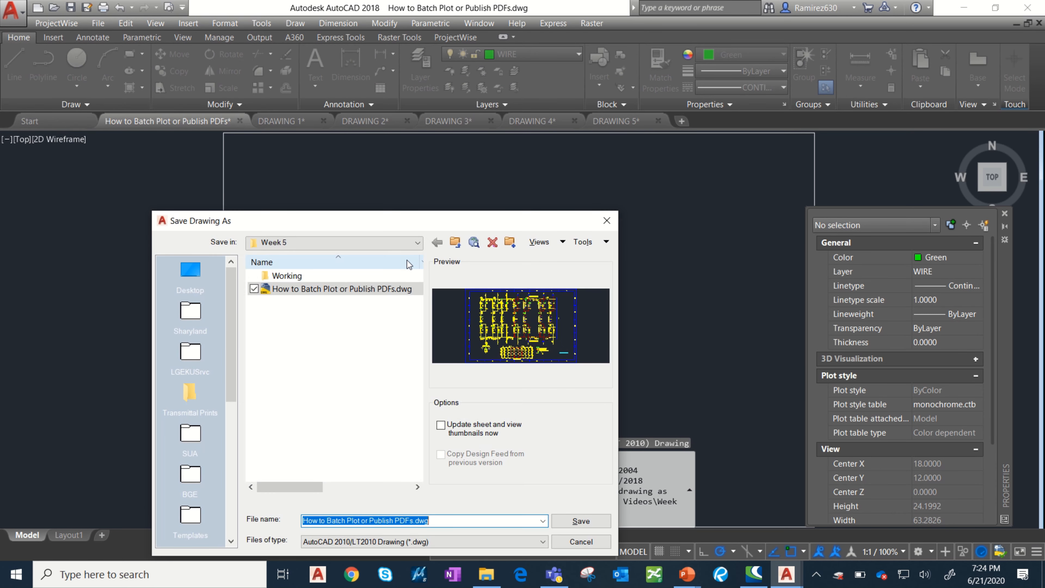
pyautogui.moveTo(372, 218); pyautogui.dragTo(452, 148)
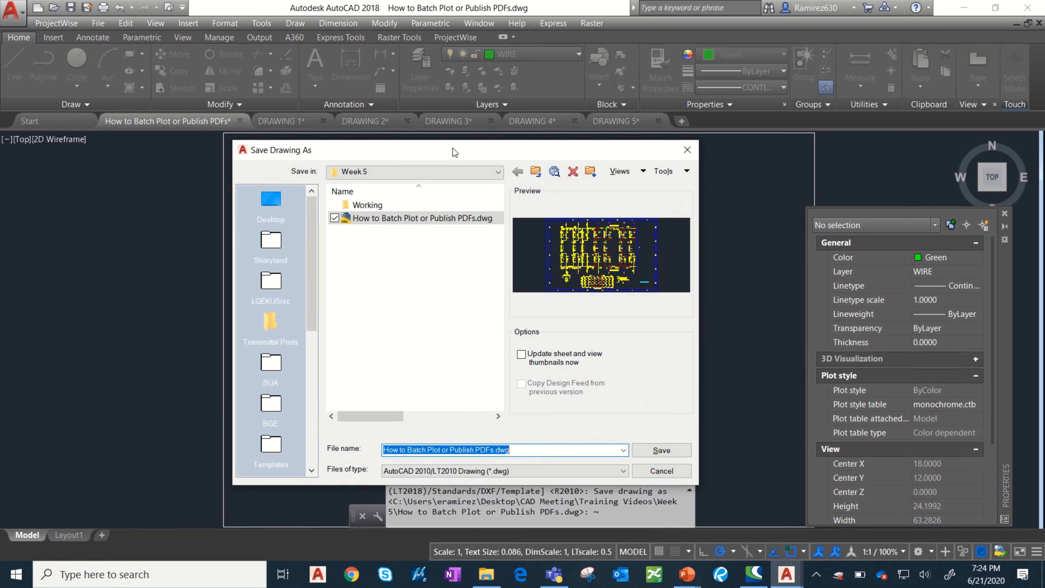
pyautogui.write('36x24 Template')
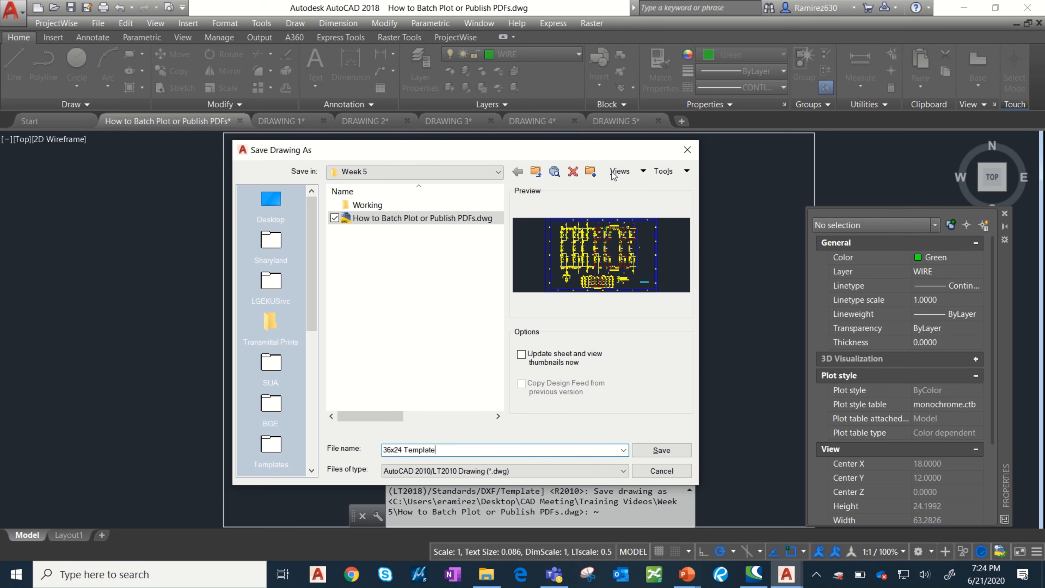
pyautogui.click(654, 450)
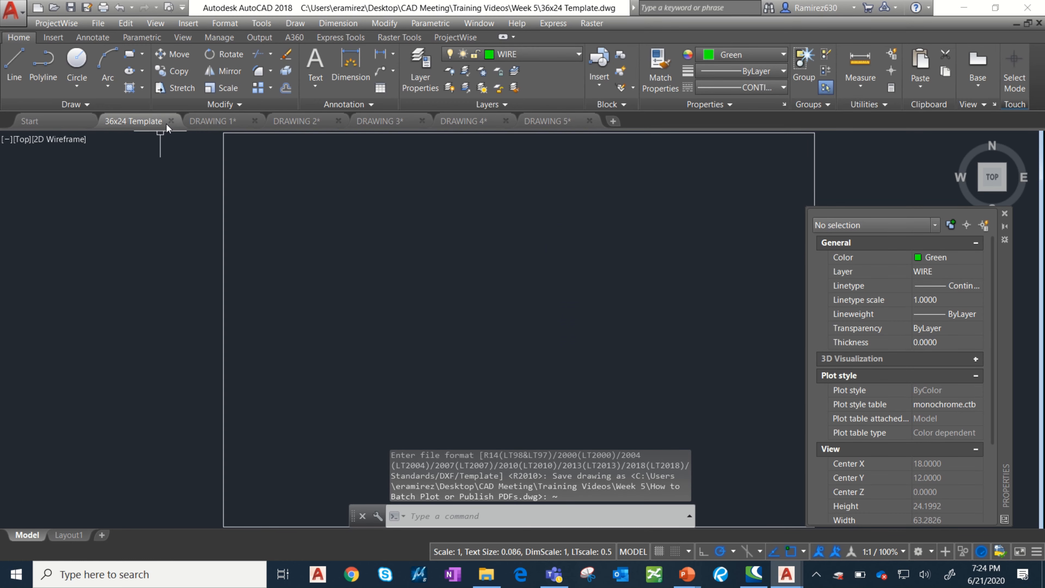
pyautogui.click(170, 121)
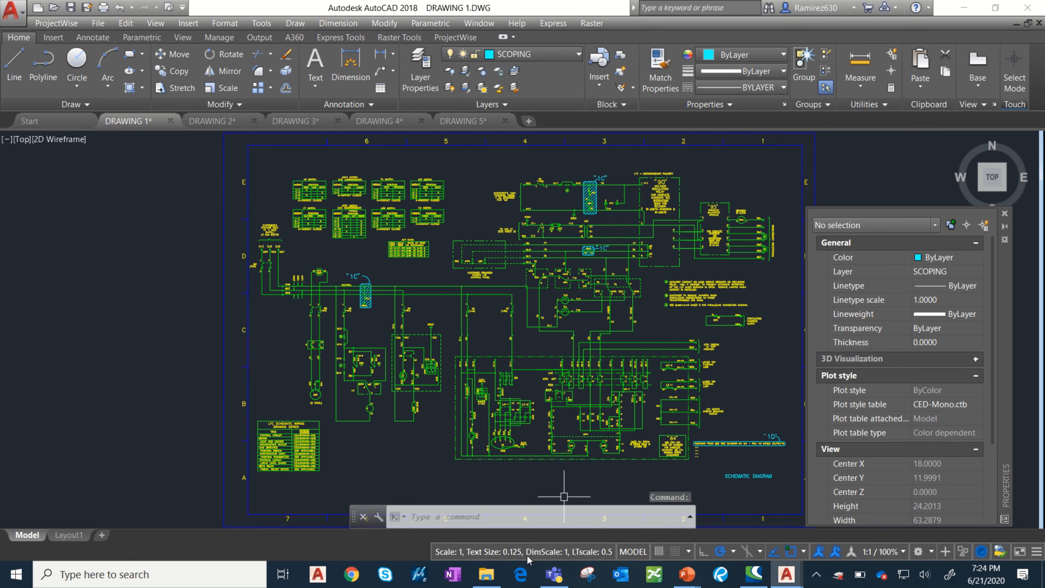
# Switch to File Explorer and check the contents of the Week 5 folder, its Working subfolder and the PDF folder inside.
pyautogui.click(491, 576)
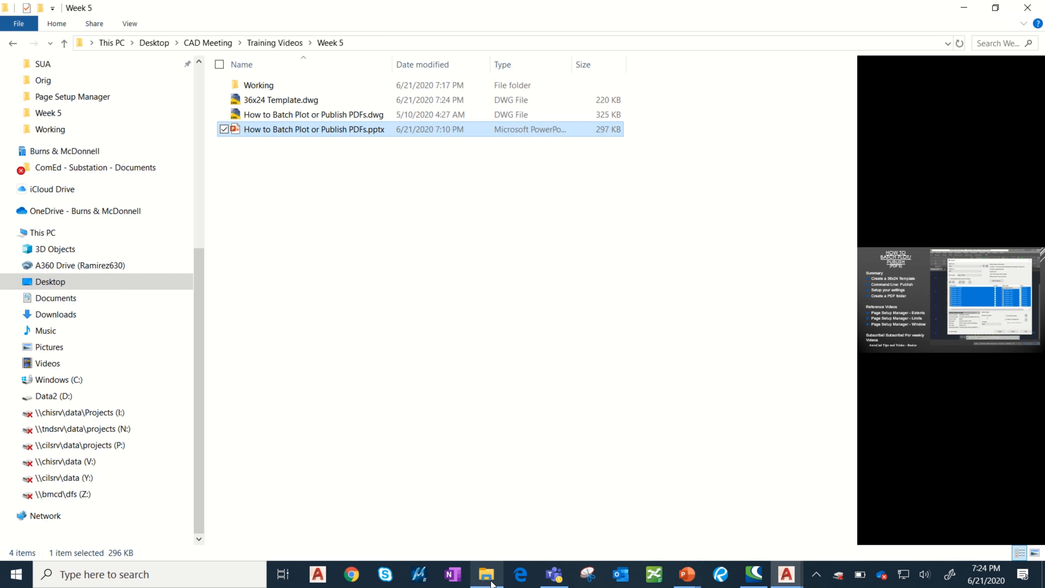
pyautogui.doubleClick(273, 83)
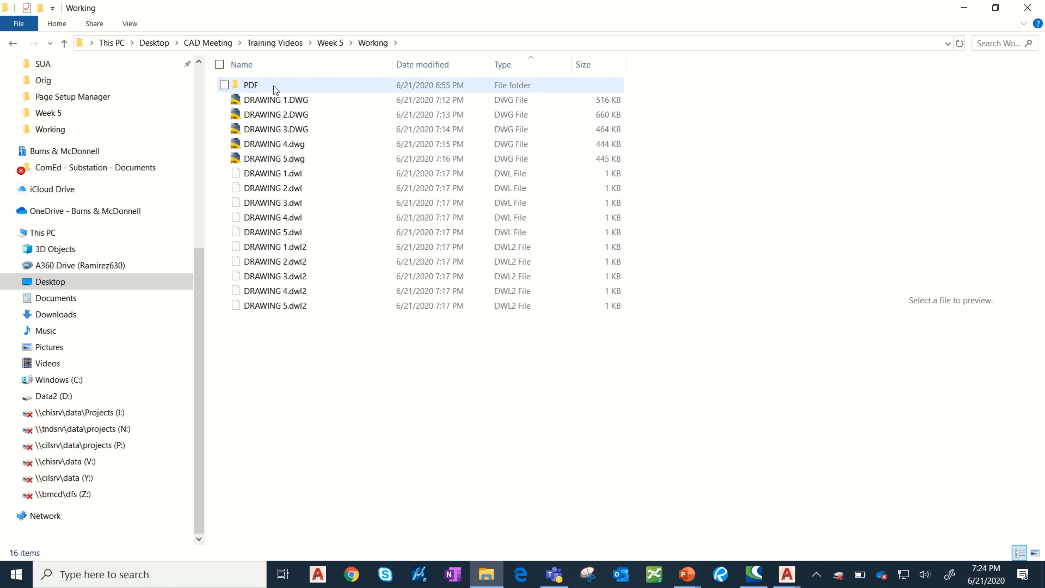
pyautogui.doubleClick(264, 85)
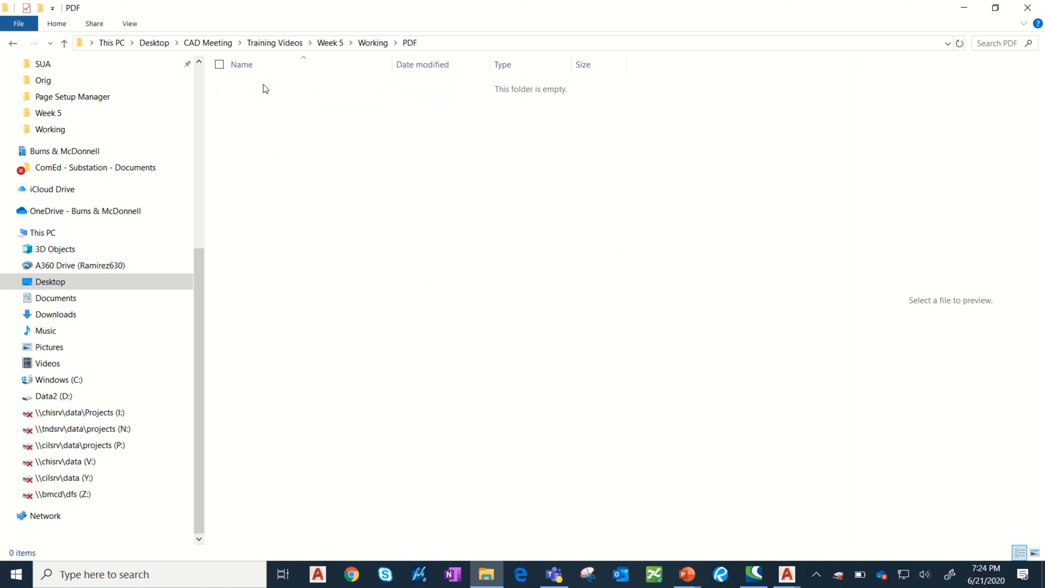
pyautogui.click(370, 44)
pyautogui.click(332, 43)
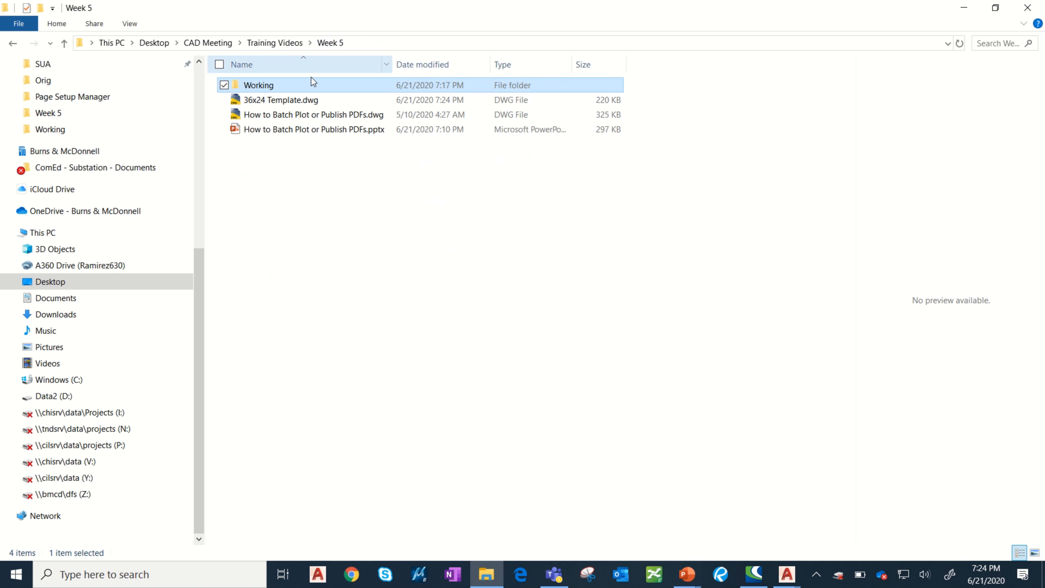
# Switch back to AutoCAD and look through the open drawings from DRAWING 1 to DRAWING 5.
pyautogui.moveTo(780, 582)
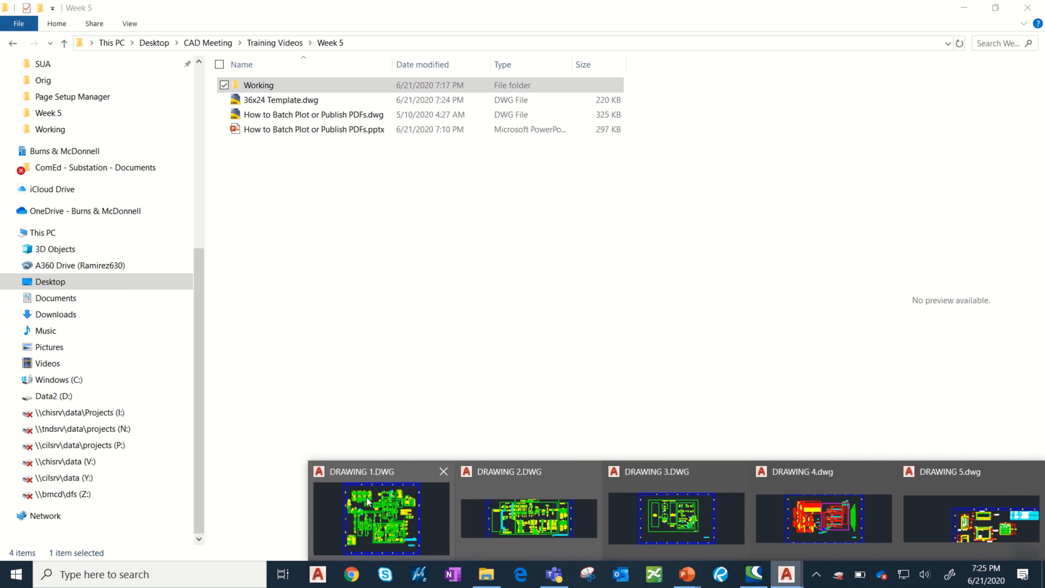
pyautogui.click(385, 518)
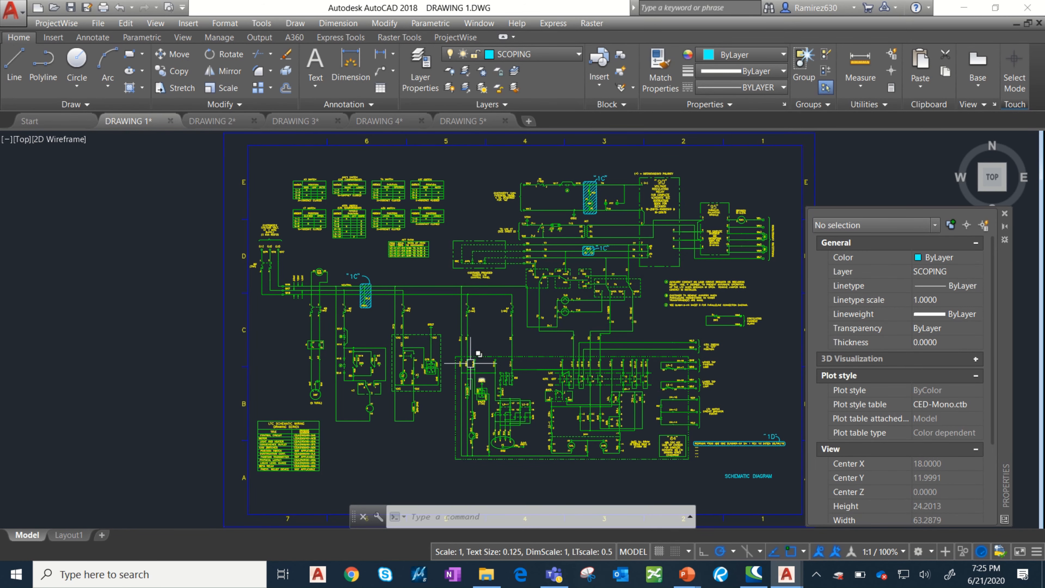
pyautogui.moveTo(471, 358); pyautogui.dragTo(453, 352, button='middle')
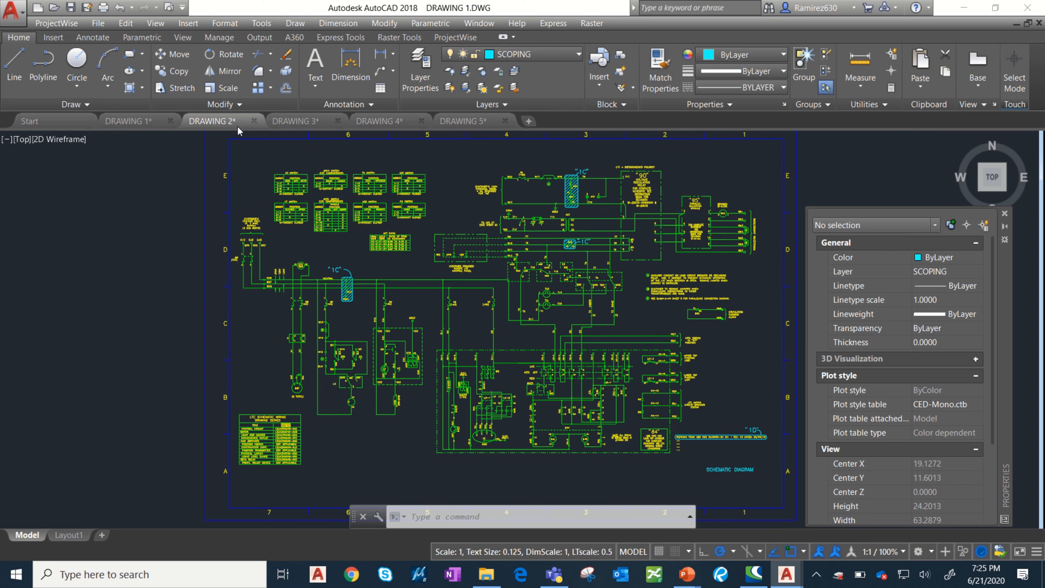
pyautogui.click(212, 121)
pyautogui.click(288, 121)
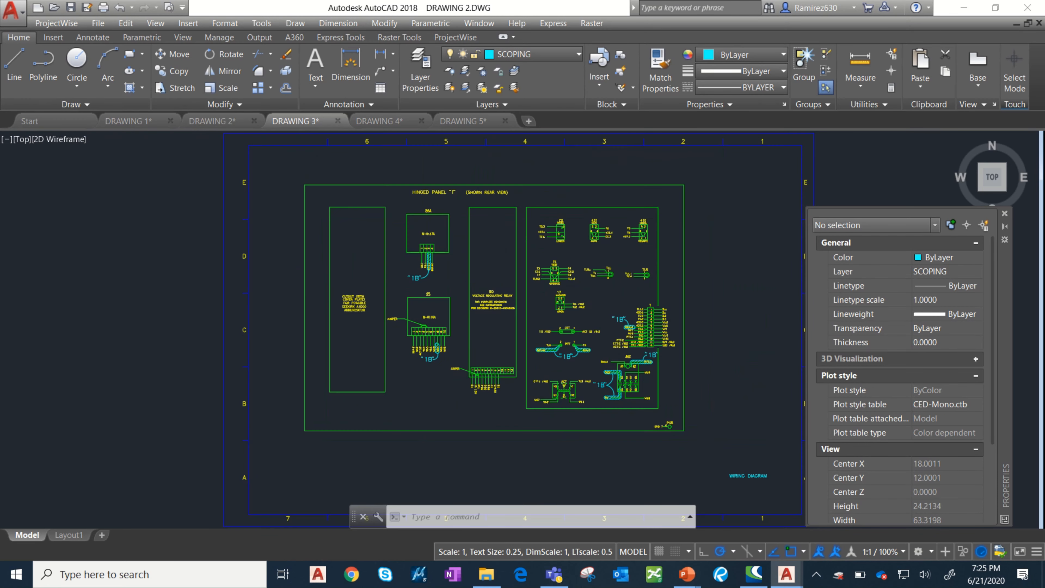
pyautogui.click(393, 127)
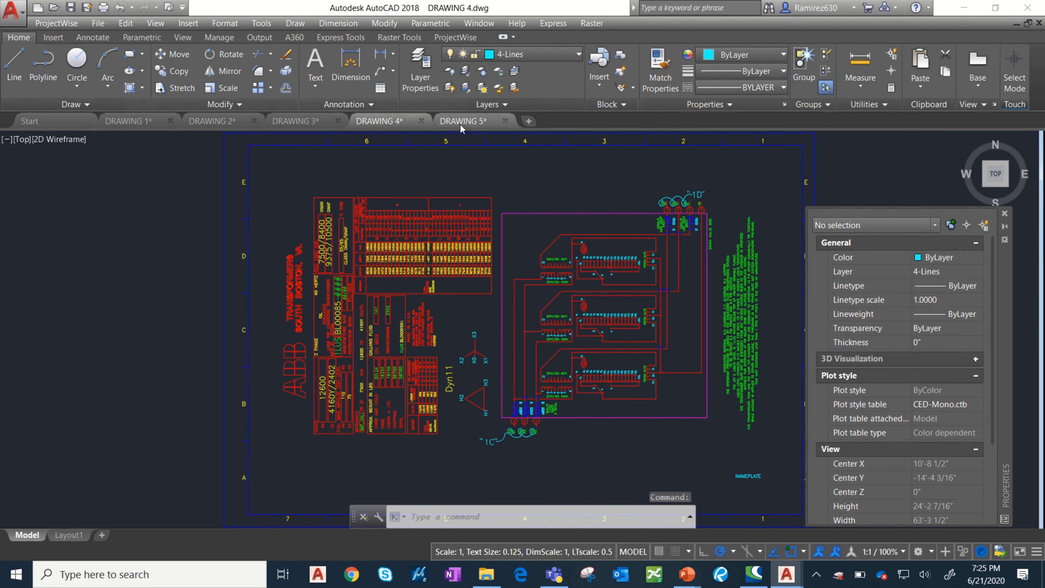
pyautogui.click(460, 126)
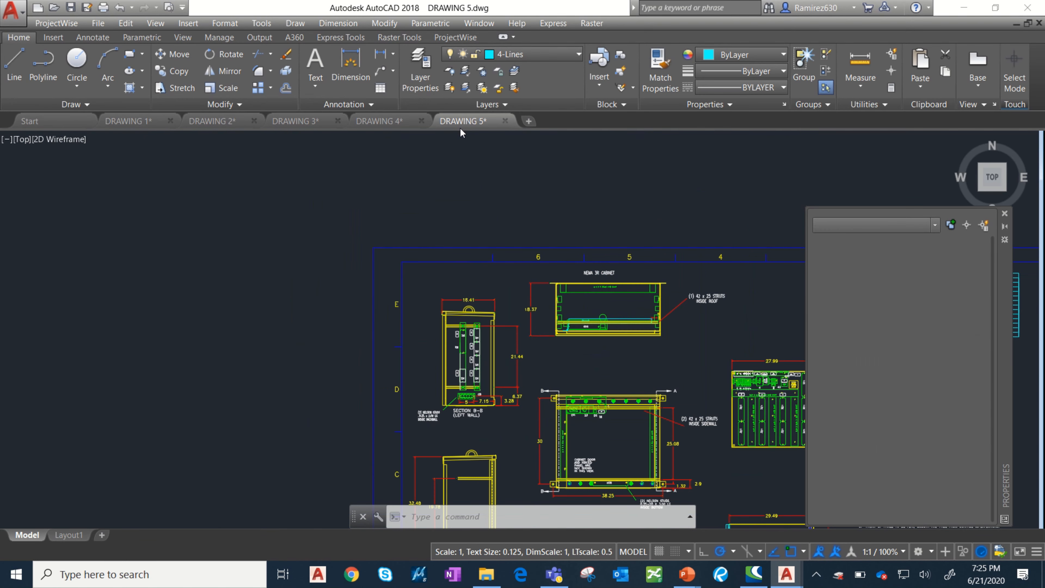
# Close DRAWING 5 through DRAWING 1 without saving changes and start a new blank drawing.
pyautogui.click(504, 121)
pyautogui.click(584, 322)
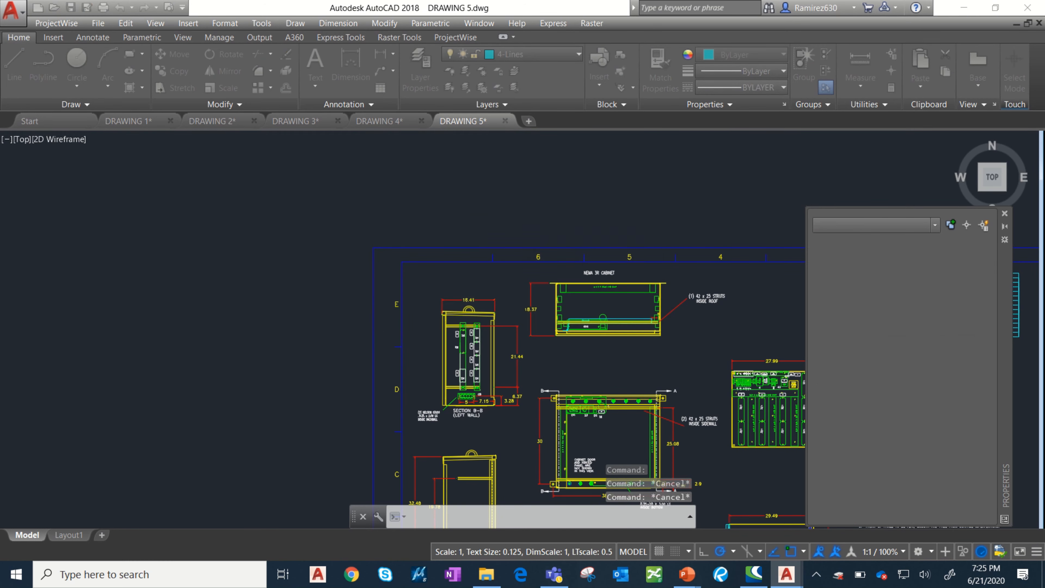
pyautogui.click(421, 121)
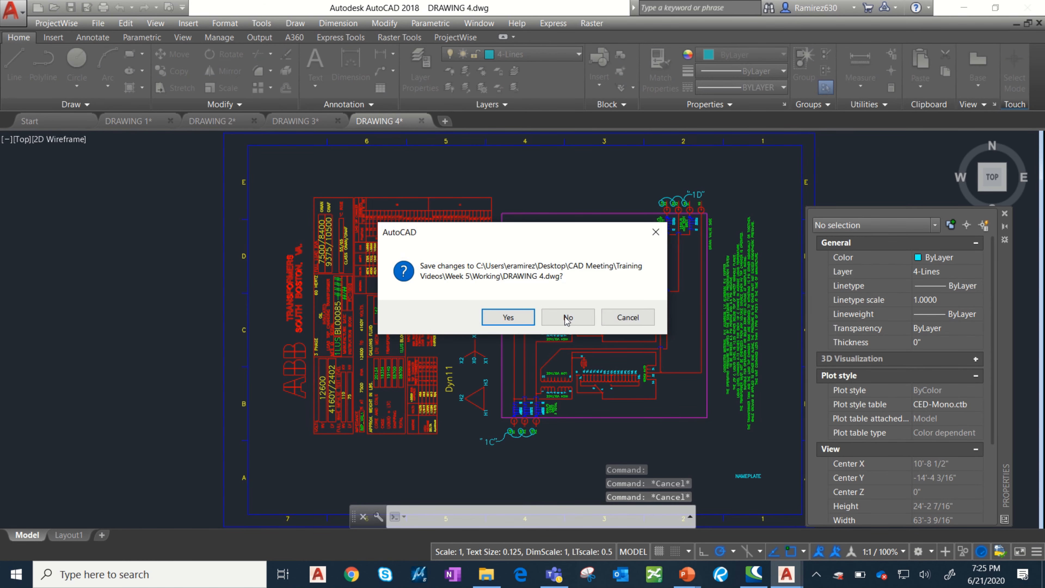
pyautogui.click(563, 316)
pyautogui.click(338, 121)
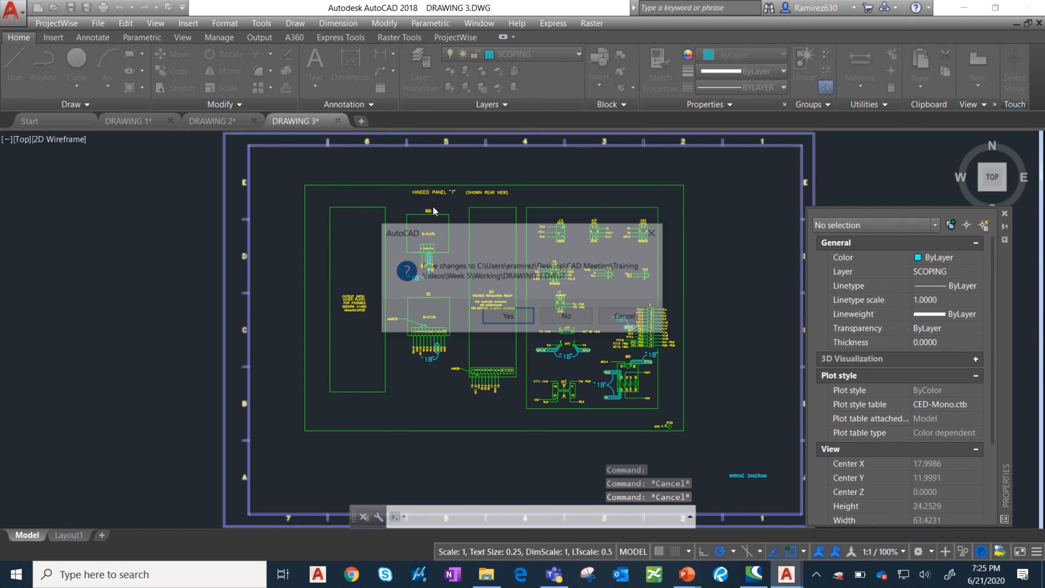
pyautogui.click(567, 323)
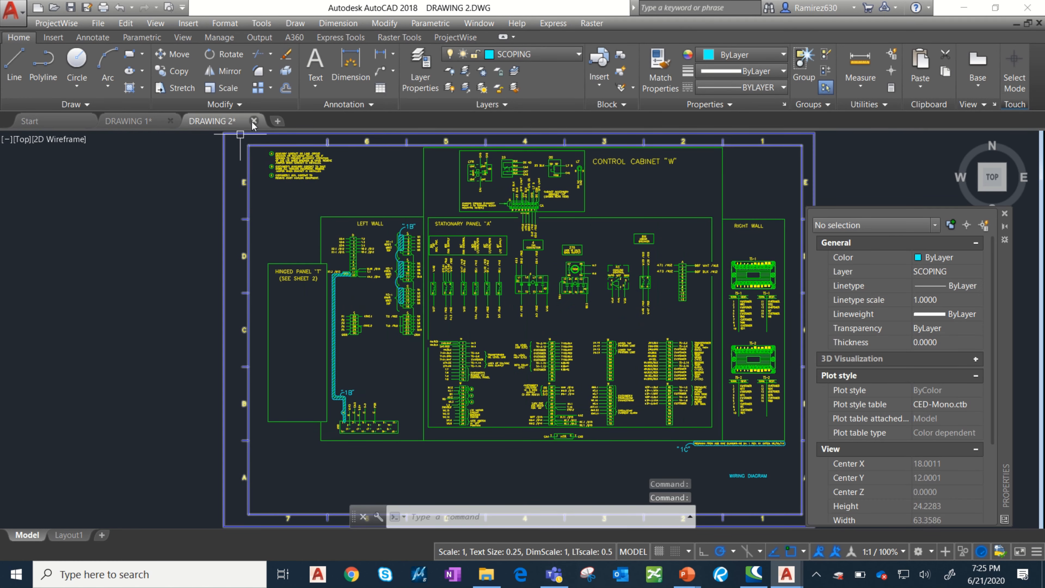
pyautogui.click(253, 121)
pyautogui.click(574, 317)
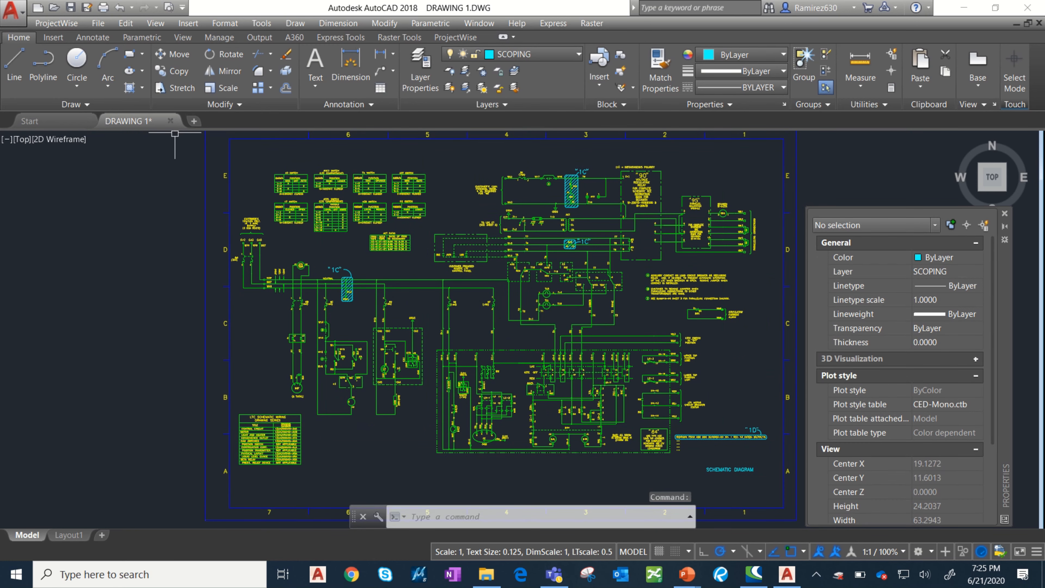
pyautogui.click(170, 122)
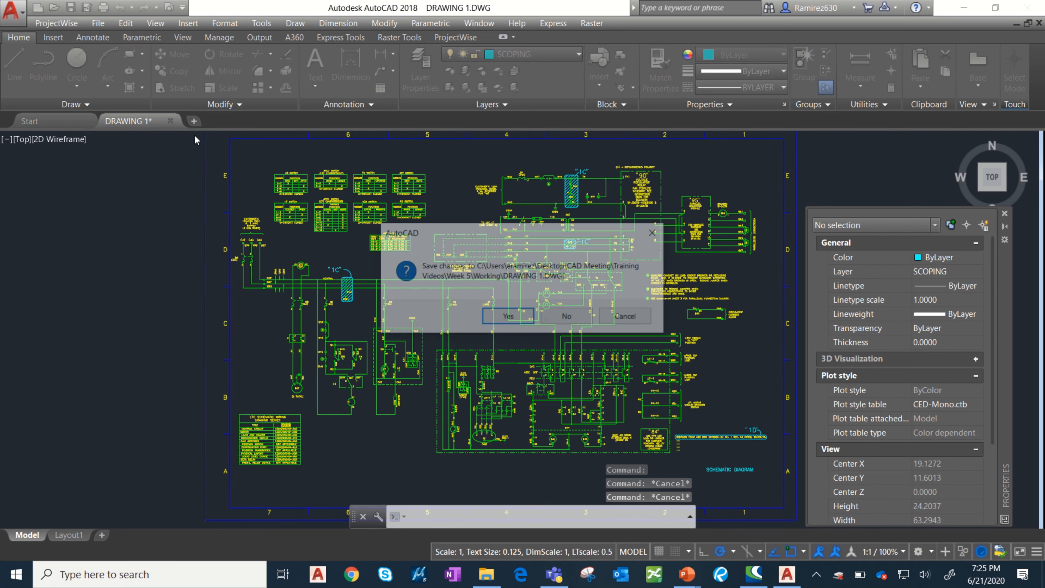
pyautogui.click(568, 318)
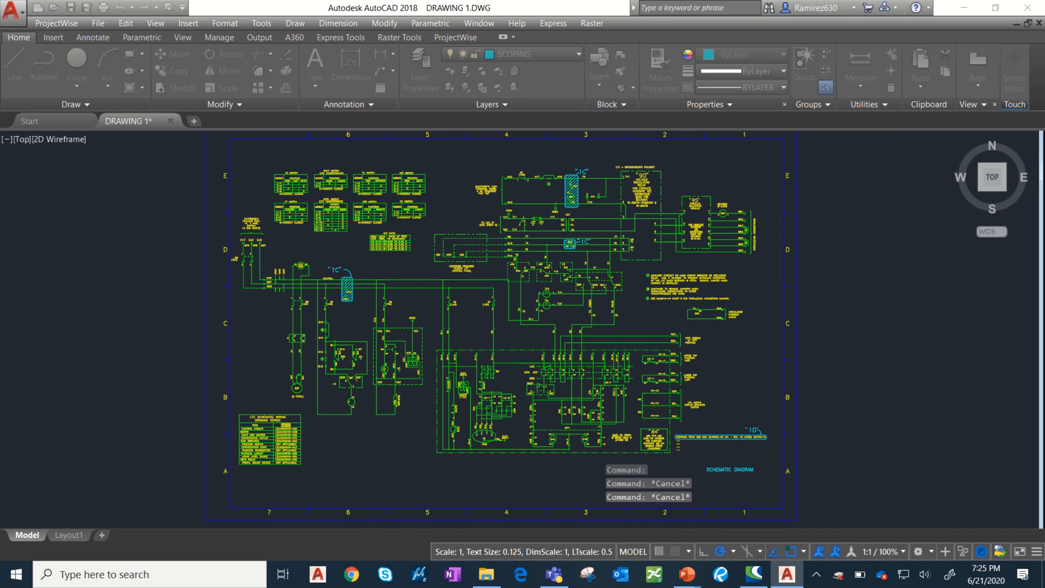
pyautogui.click(299, 258)
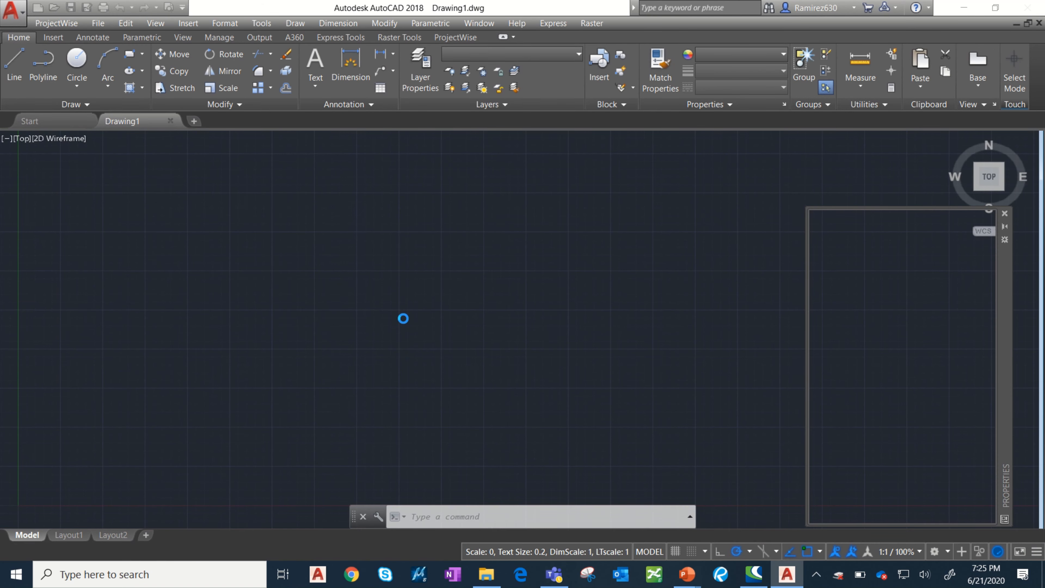
# Start the Publish command in the new blank drawing and skip the ProjectWise login.
pyautogui.click(69, 122)
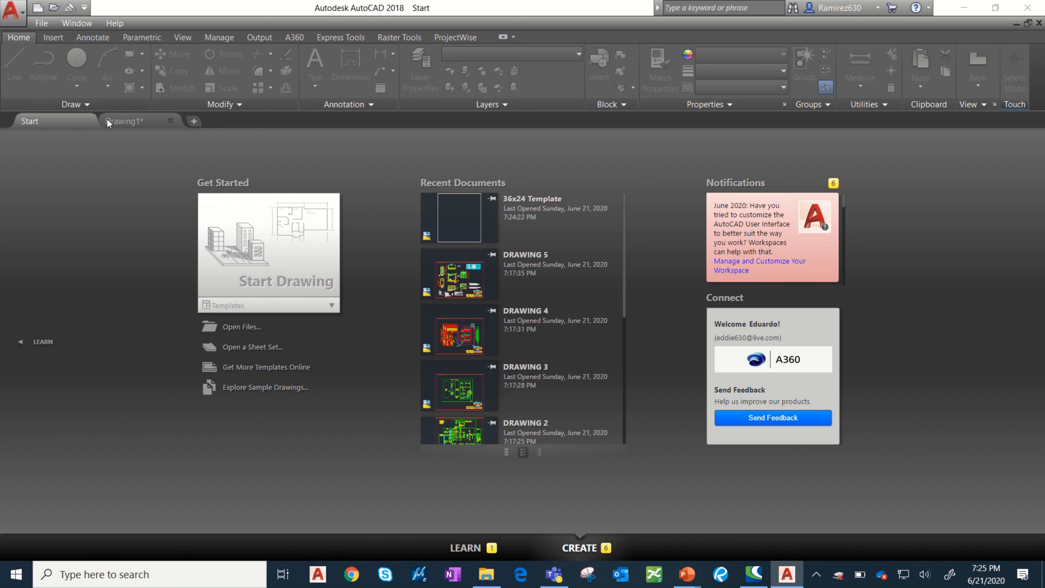
pyautogui.click(136, 121)
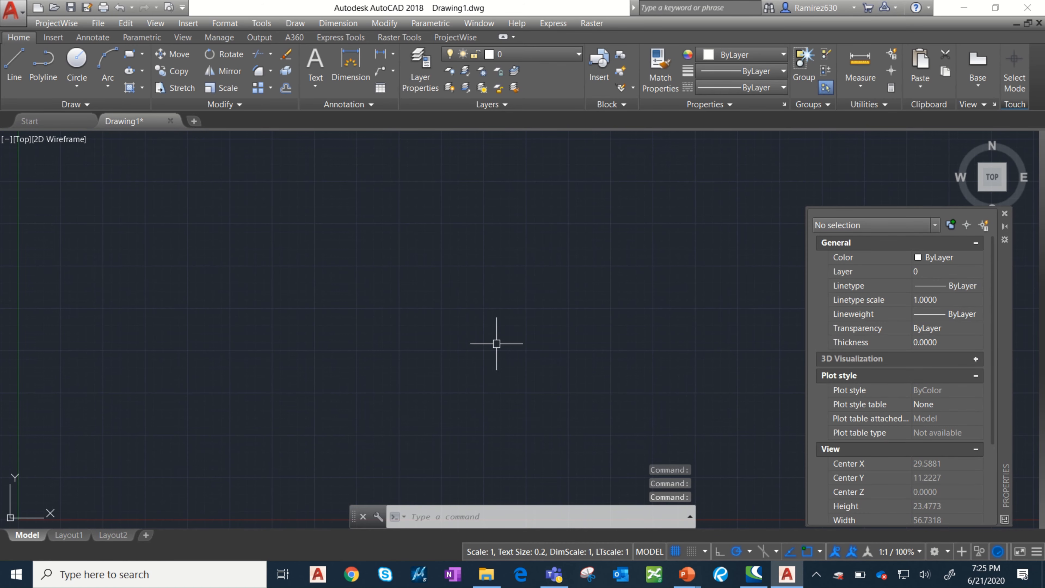
pyautogui.write('publish')
pyautogui.press('Return')
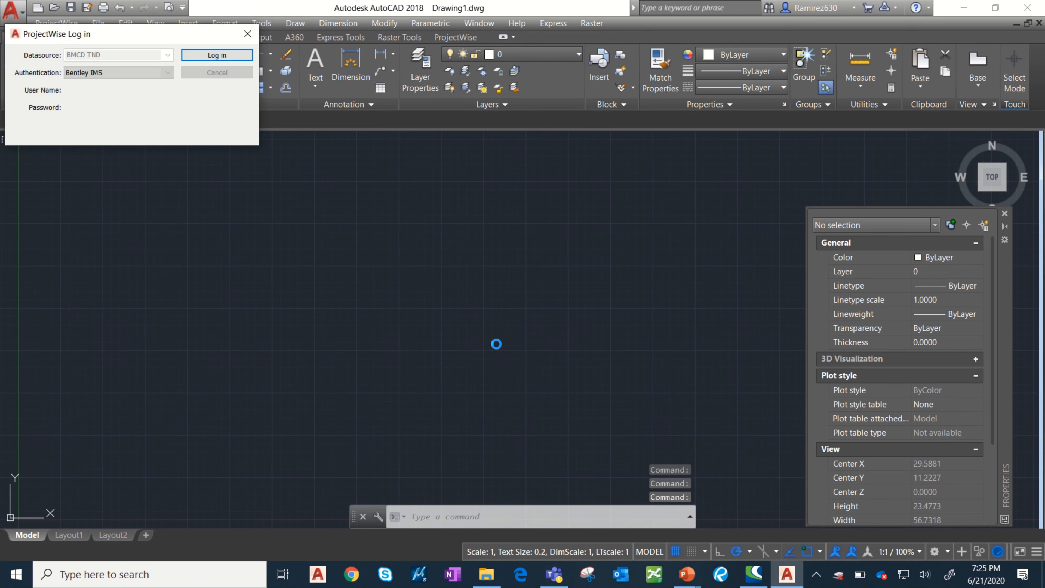
pyautogui.click(217, 73)
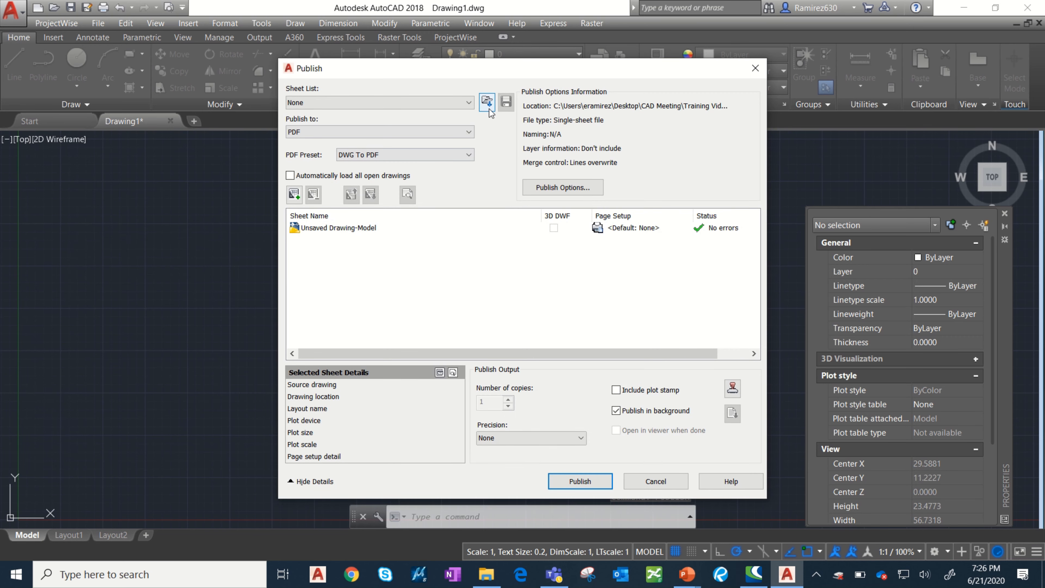
# Remove the Unsaved Drawing-Model sheet from the list of sheets to publish.
pyautogui.moveTo(457, 74); pyautogui.dragTo(405, 80)
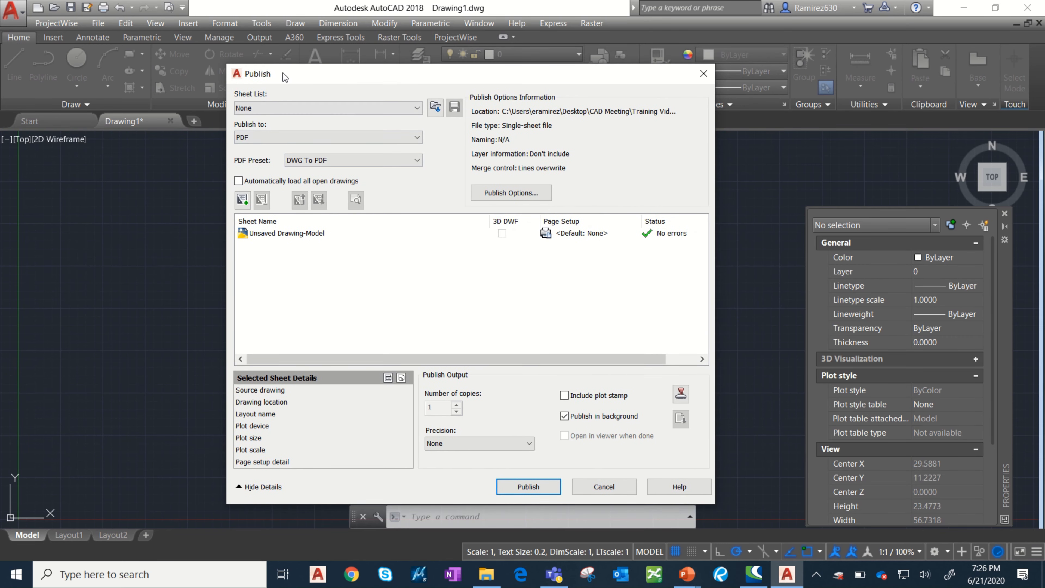
pyautogui.click(287, 237)
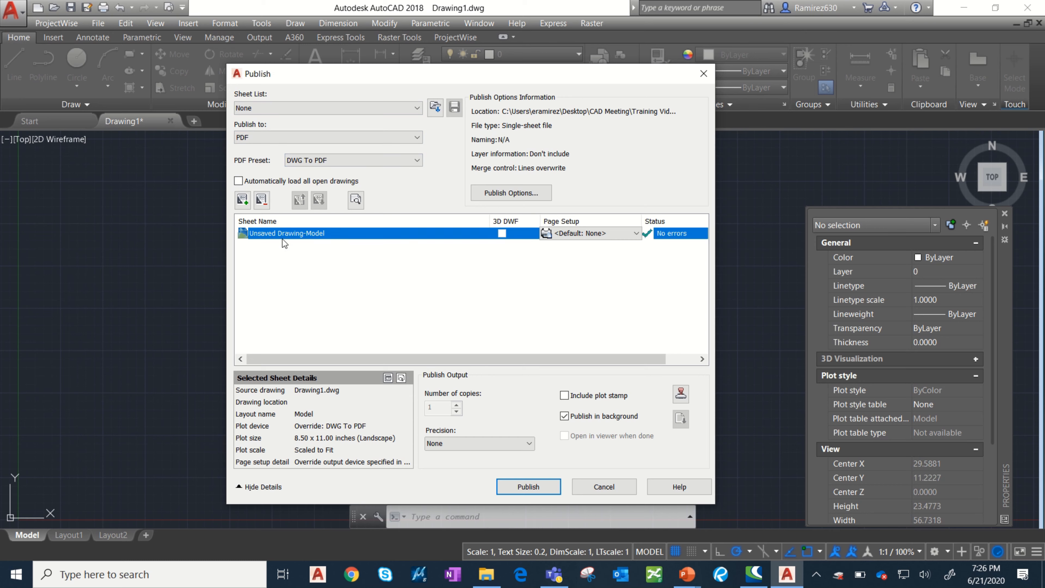
pyautogui.click(263, 201)
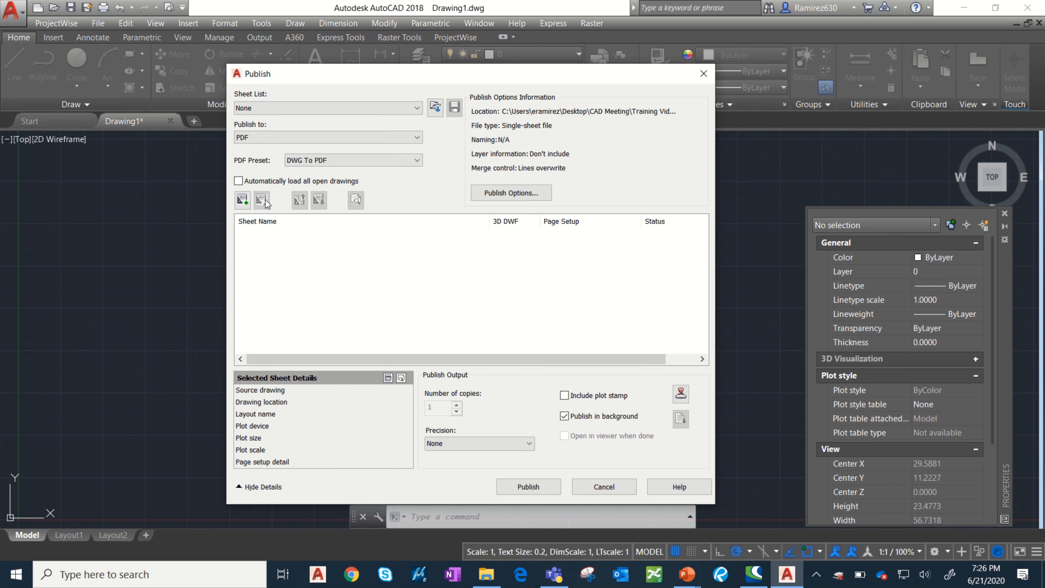
# Check which saved sheet lists are available for publishing.
pyautogui.click(358, 109)
pyautogui.click(364, 91)
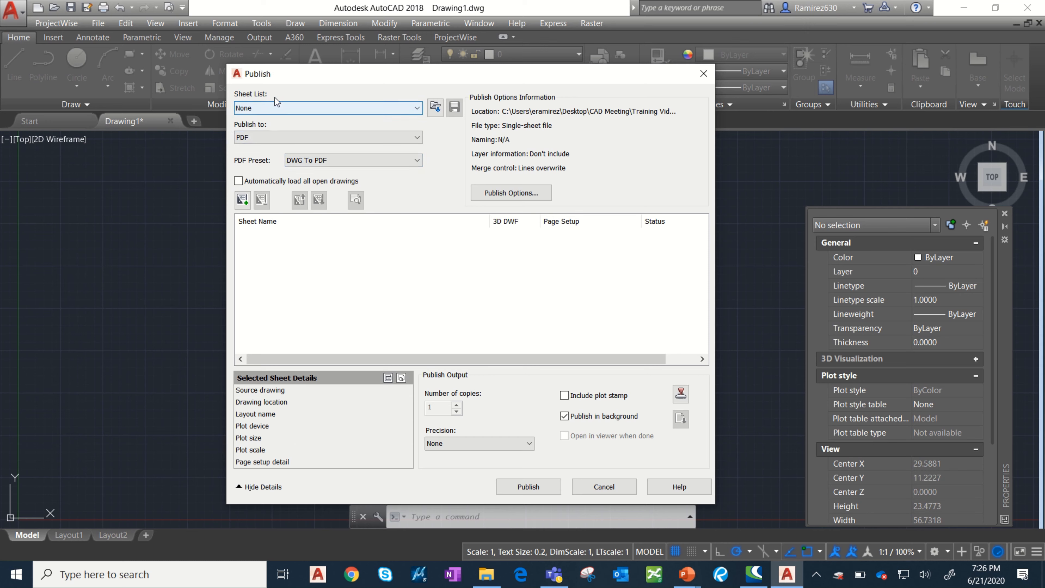
pyautogui.click(260, 107)
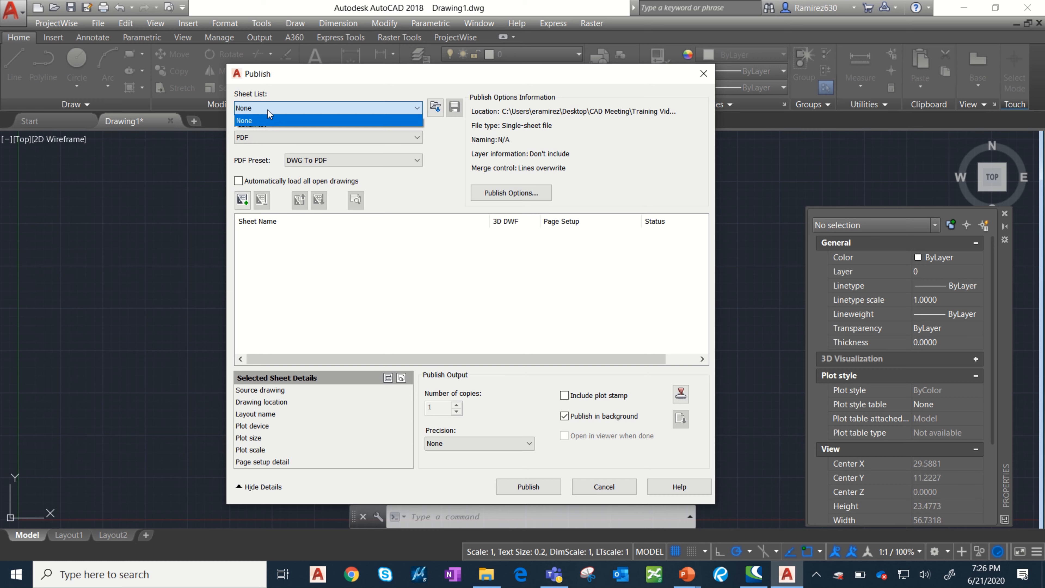
pyautogui.click(300, 93)
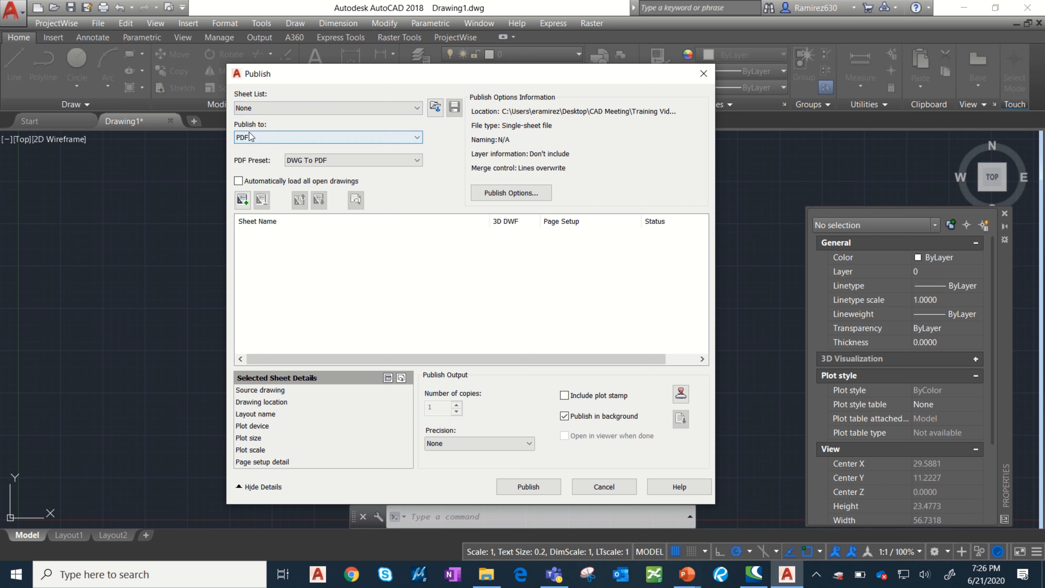
# Set the publish output to PDF, using the DWG To PDF preset.
pyautogui.click(258, 138)
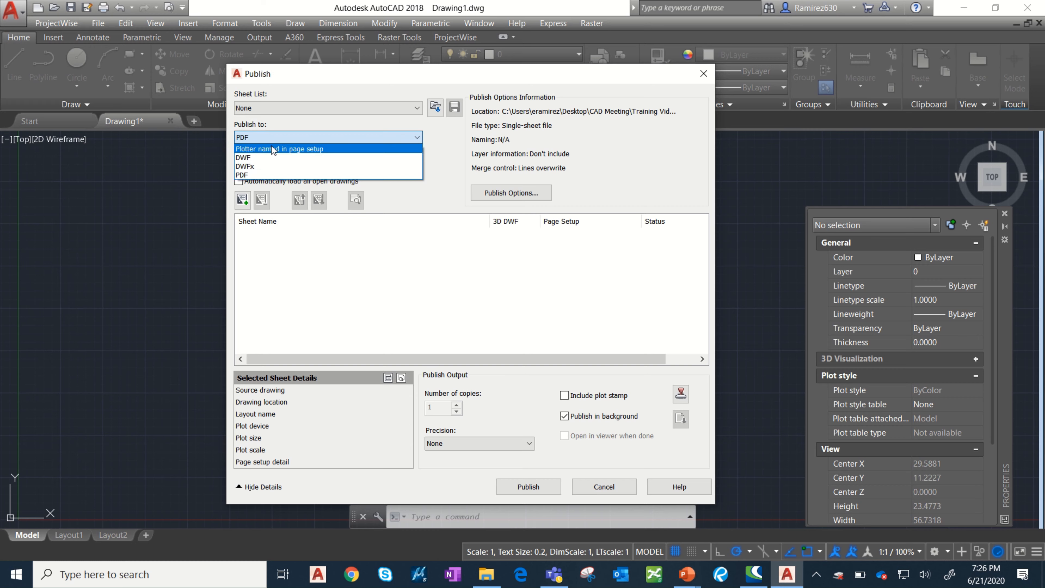
pyautogui.click(272, 149)
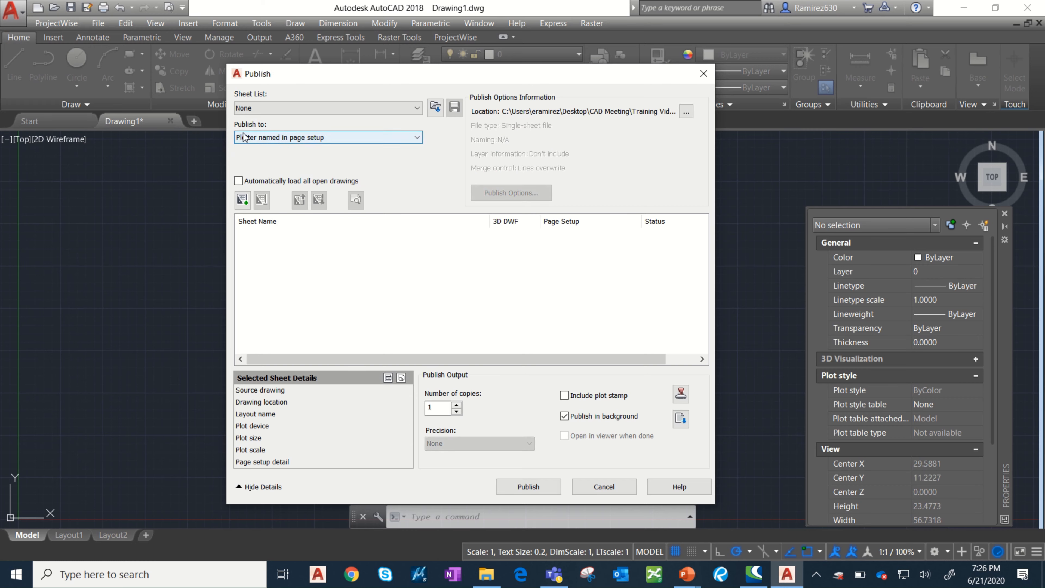
pyautogui.click(274, 138)
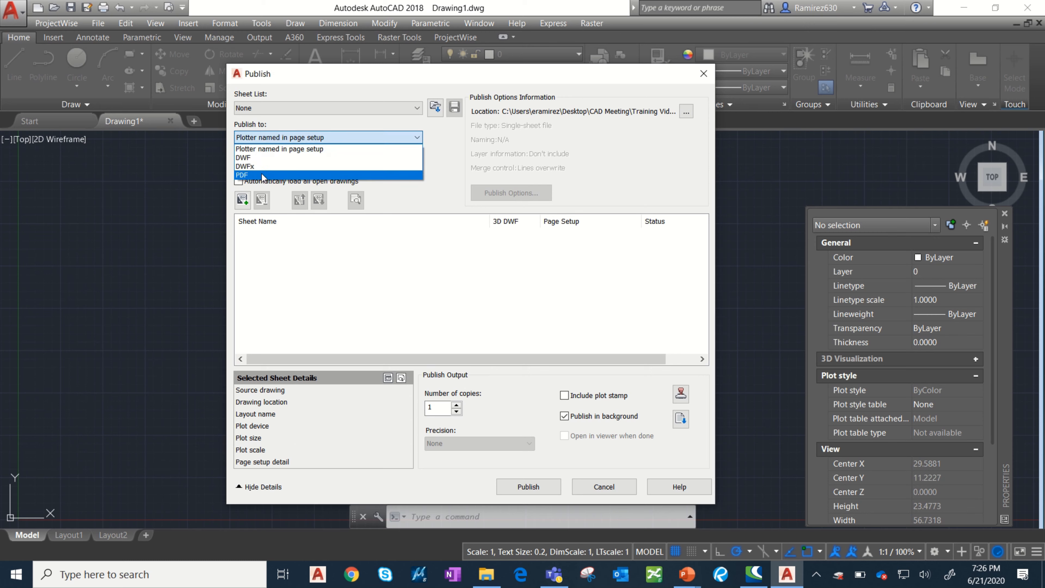
pyautogui.click(262, 175)
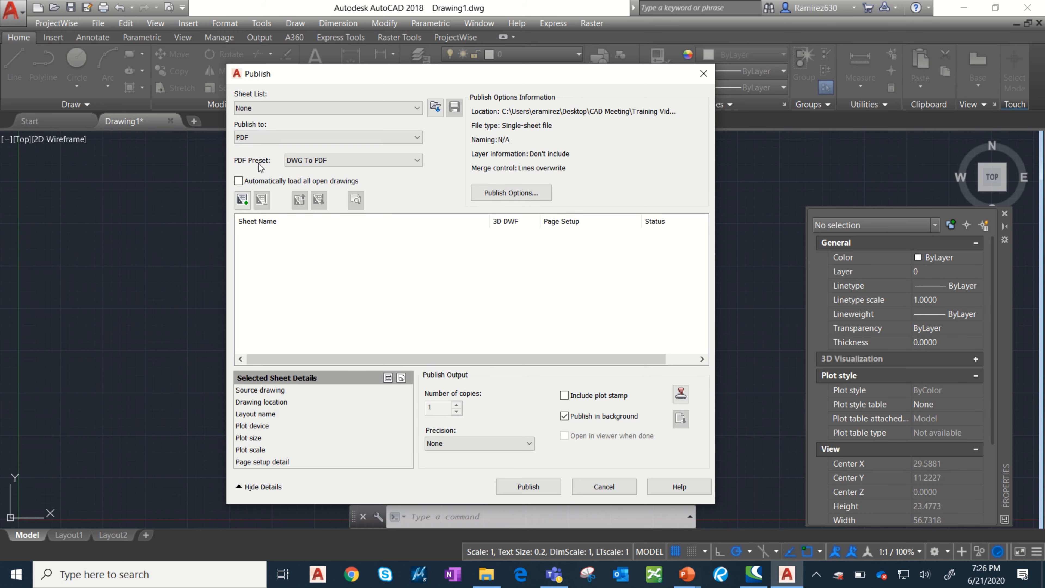
pyautogui.click(321, 160)
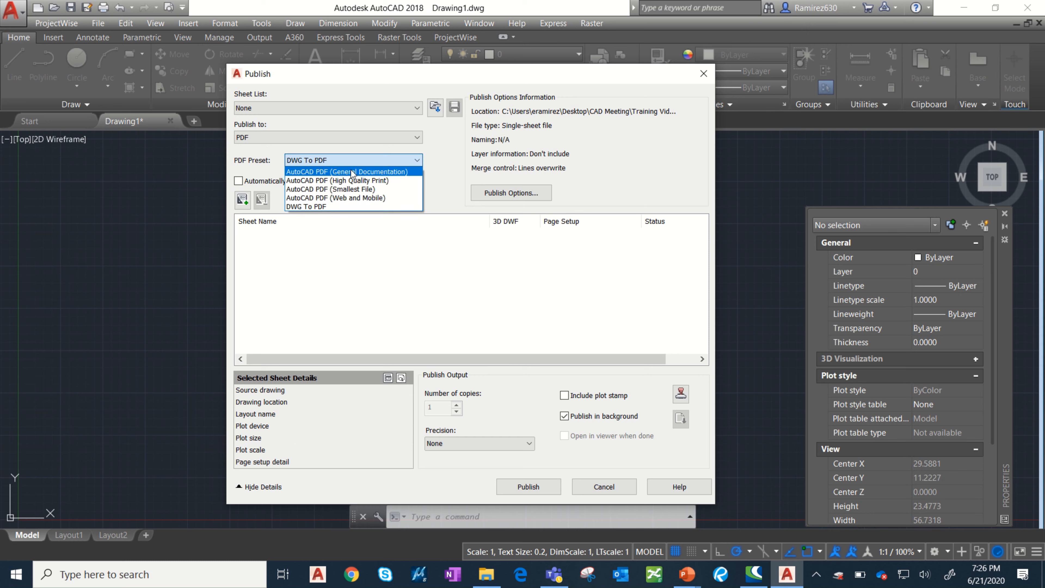
pyautogui.click(330, 207)
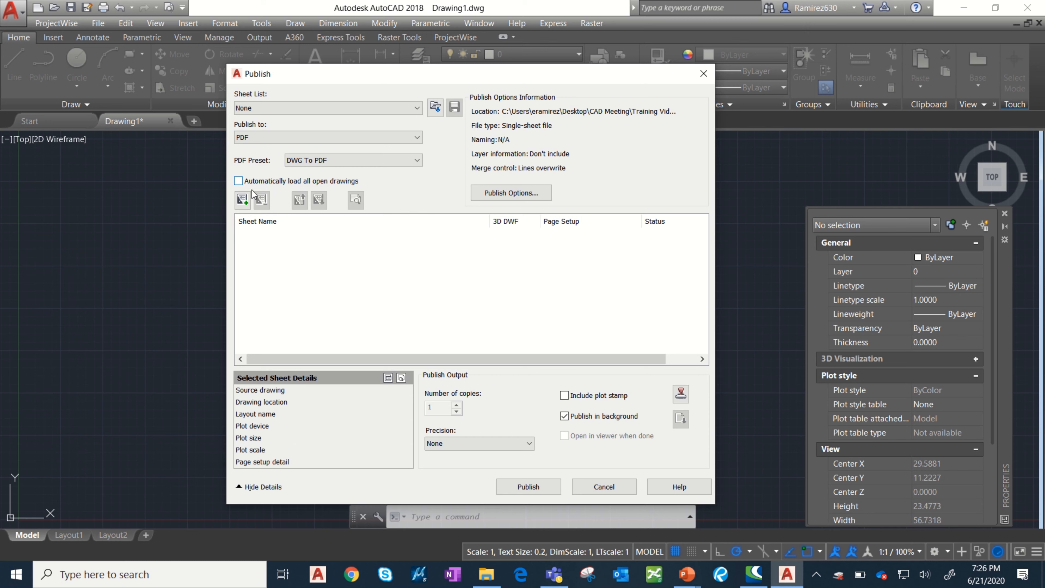
# Start adding sheets and browse from the Desktop through CAD Meeting, Training Videos and Week 5 to the Working folder.
pyautogui.click(243, 200)
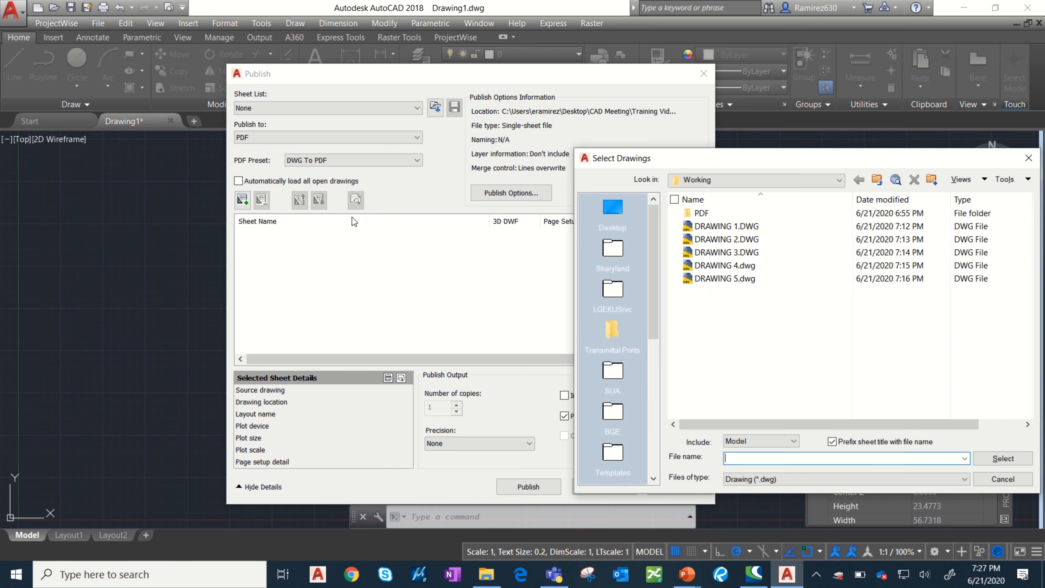
pyautogui.moveTo(862, 160); pyautogui.dragTo(562, 168)
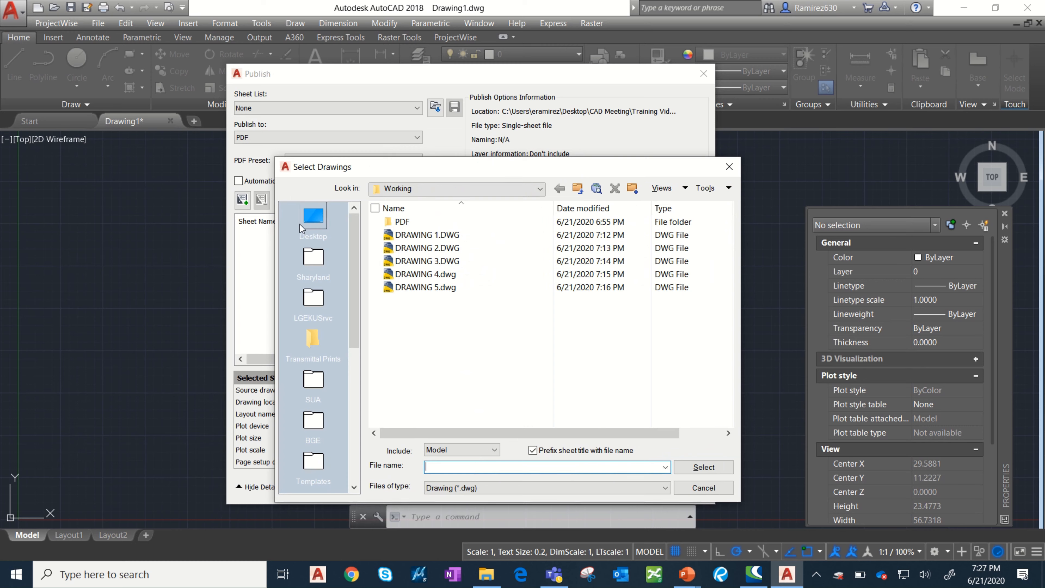
pyautogui.click(313, 218)
pyautogui.scroll(-4, 428, 323)
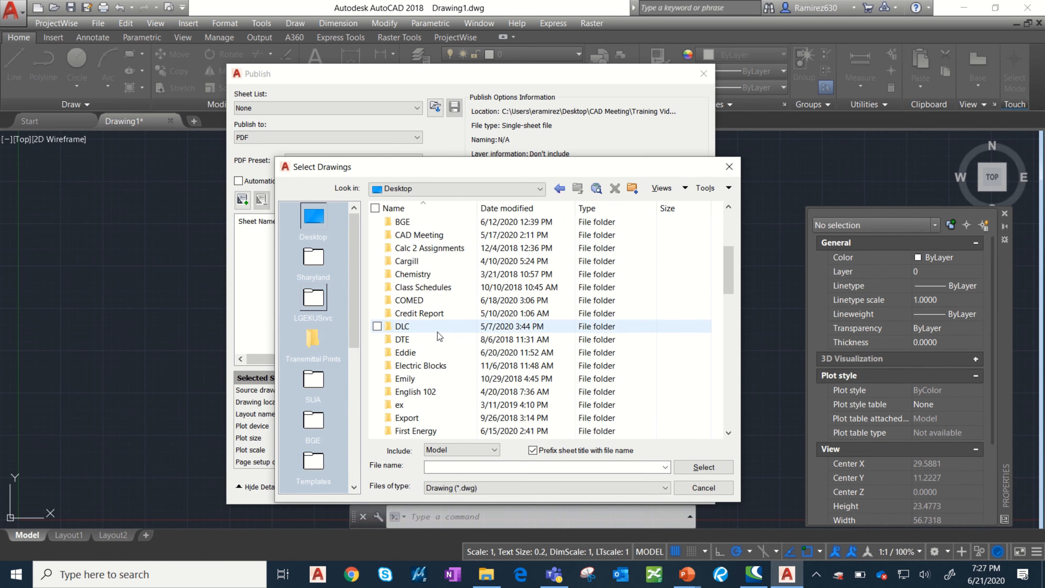
pyautogui.scroll(-3, 437, 321)
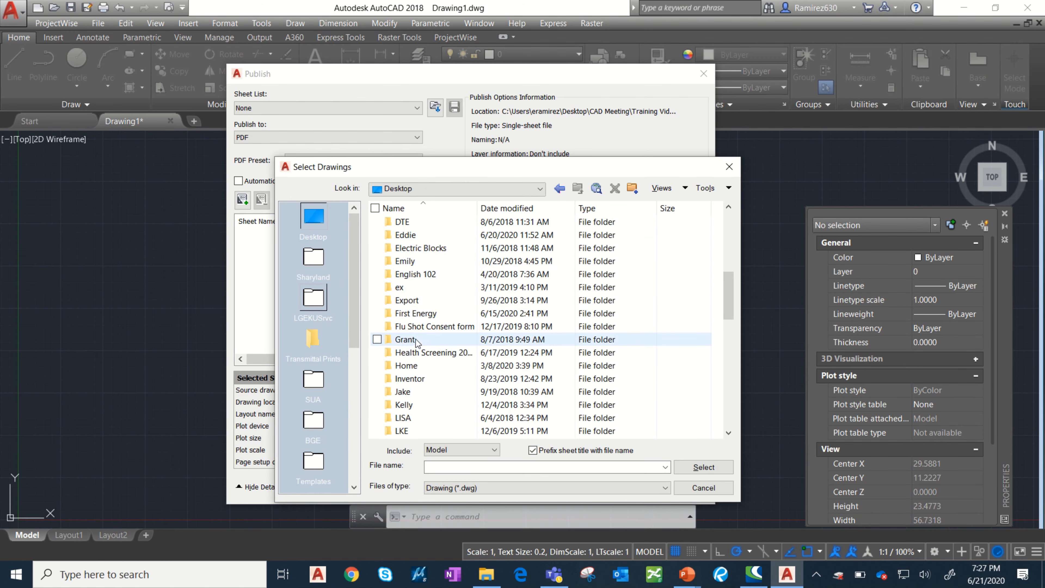
pyautogui.scroll(7, 418, 339)
pyautogui.scroll(-1, 417, 339)
pyautogui.doubleClick(432, 314)
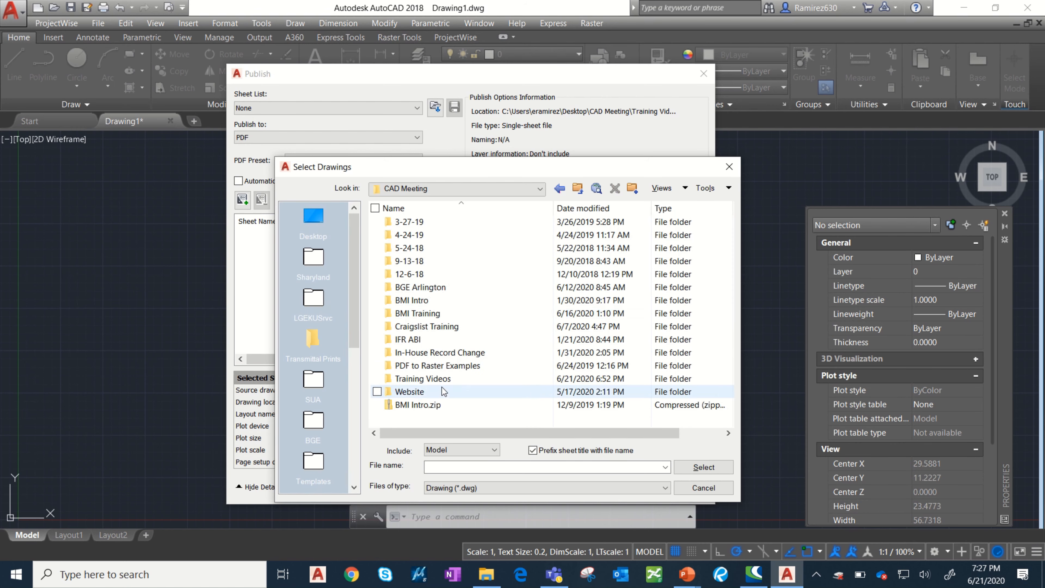
pyautogui.doubleClick(443, 380)
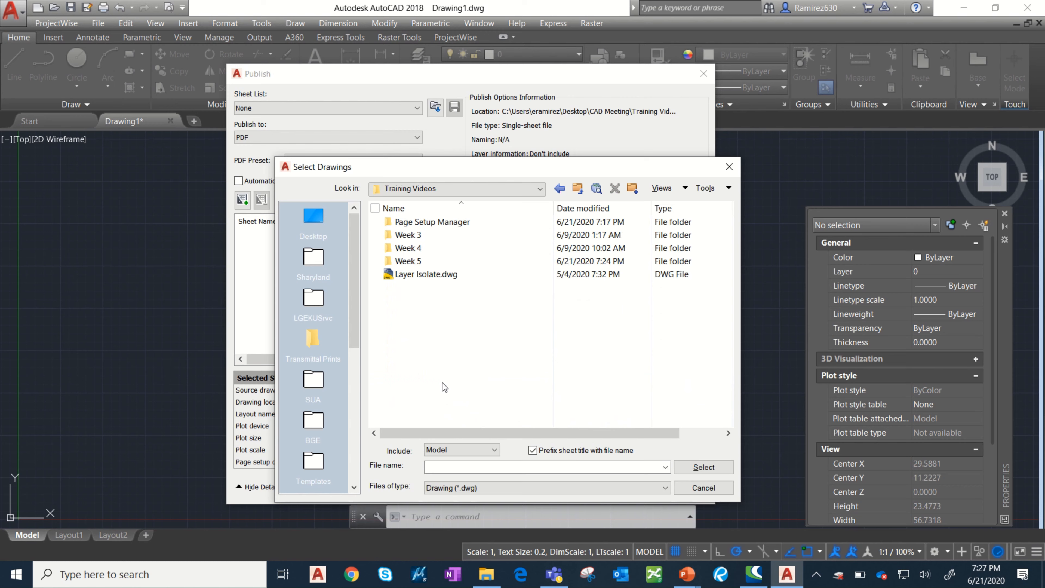
pyautogui.doubleClick(437, 262)
pyautogui.doubleClick(435, 223)
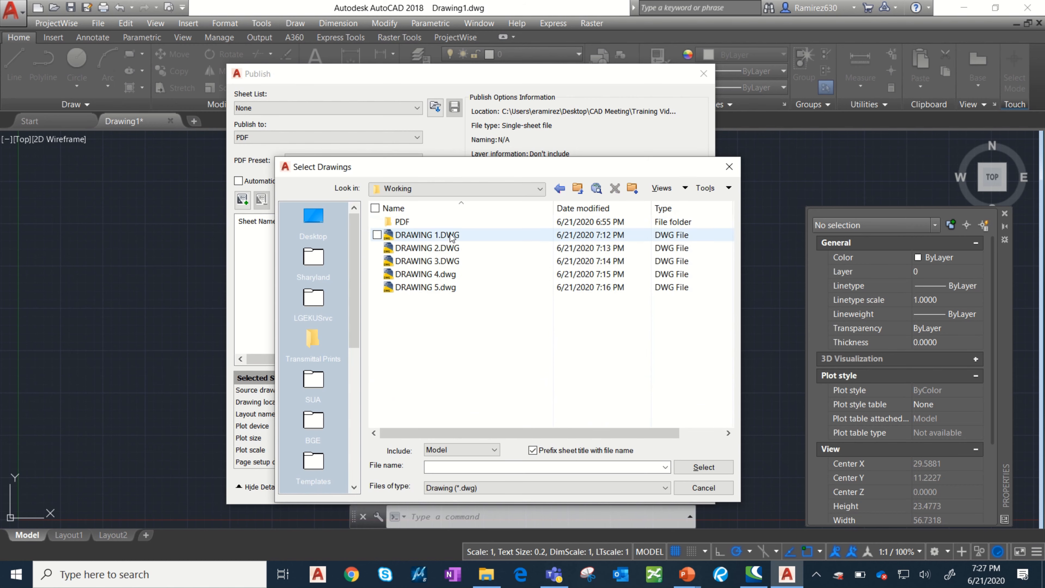
# Add DRAWING 1 through DRAWING 5 to the publish list, including only their Model sheets.
pyautogui.click(443, 234)
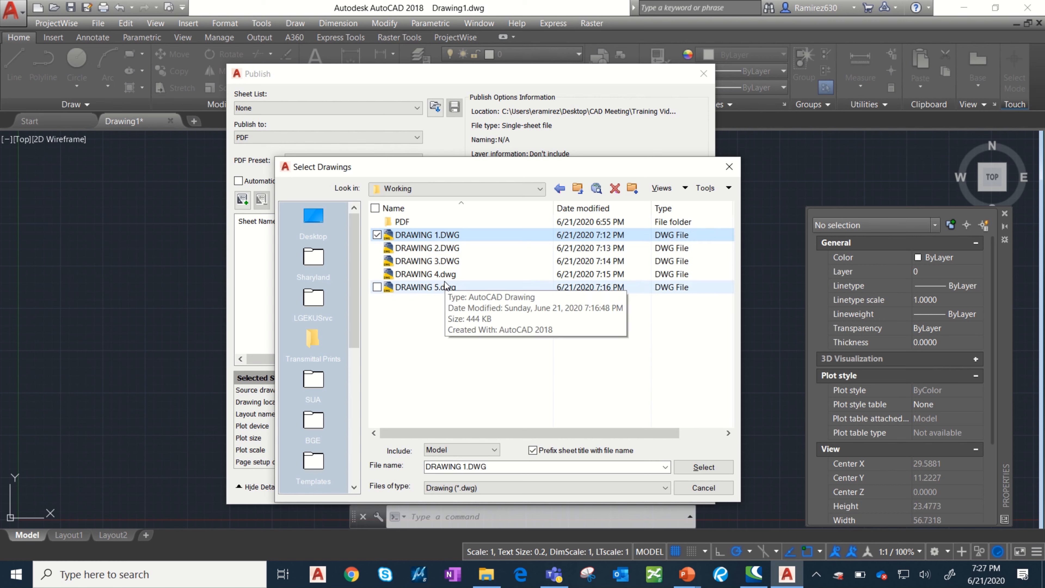
pyautogui.moveTo(443, 310); pyautogui.dragTo(426, 233)
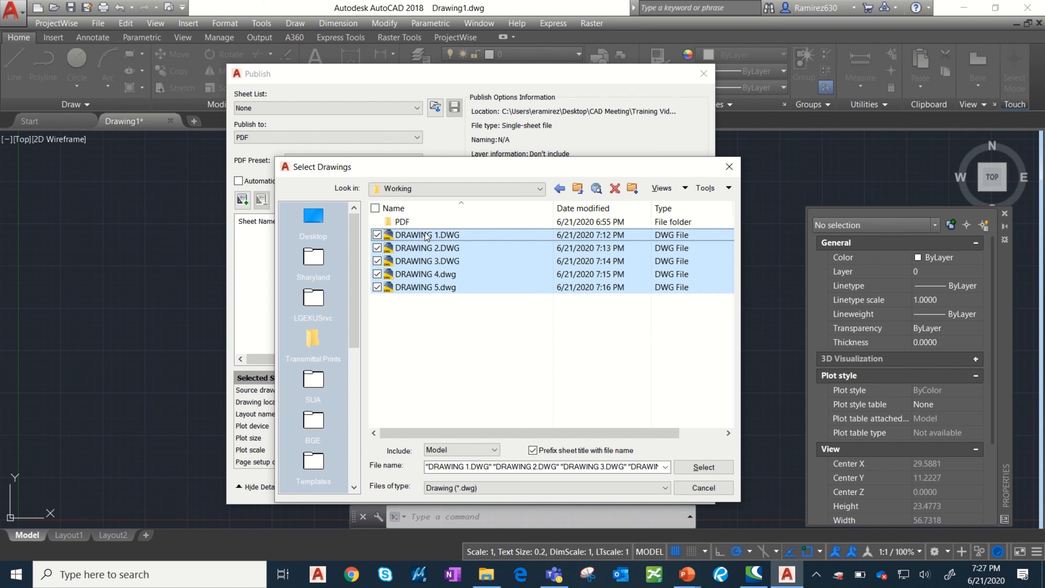
pyautogui.click(426, 451)
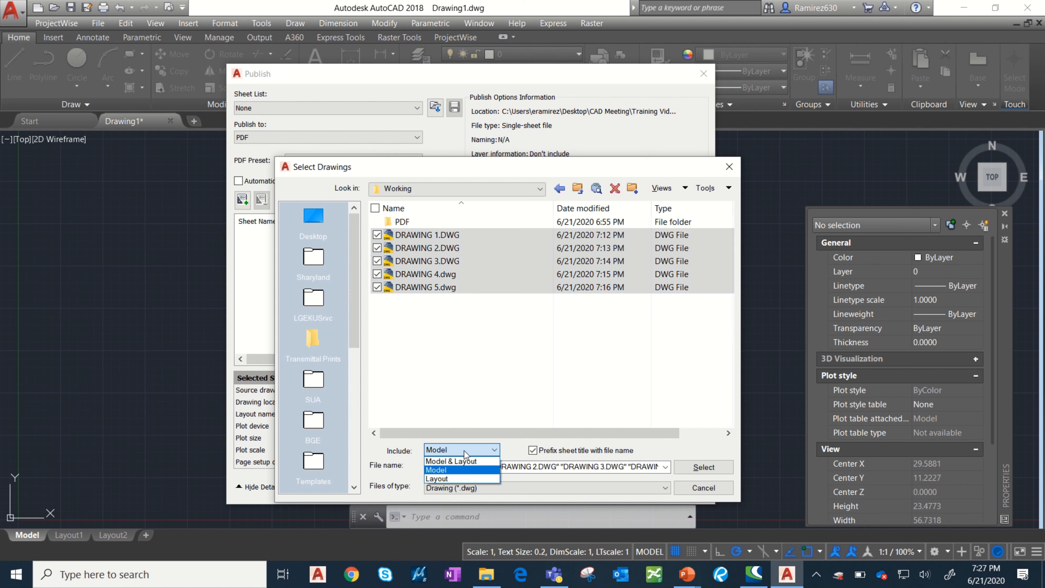
pyautogui.click(461, 471)
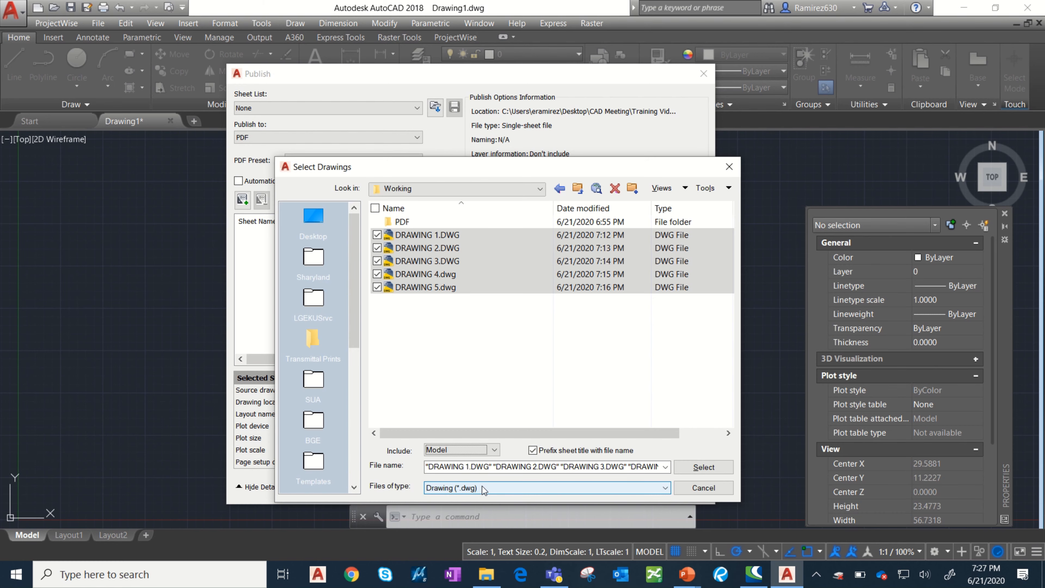
pyautogui.click(702, 469)
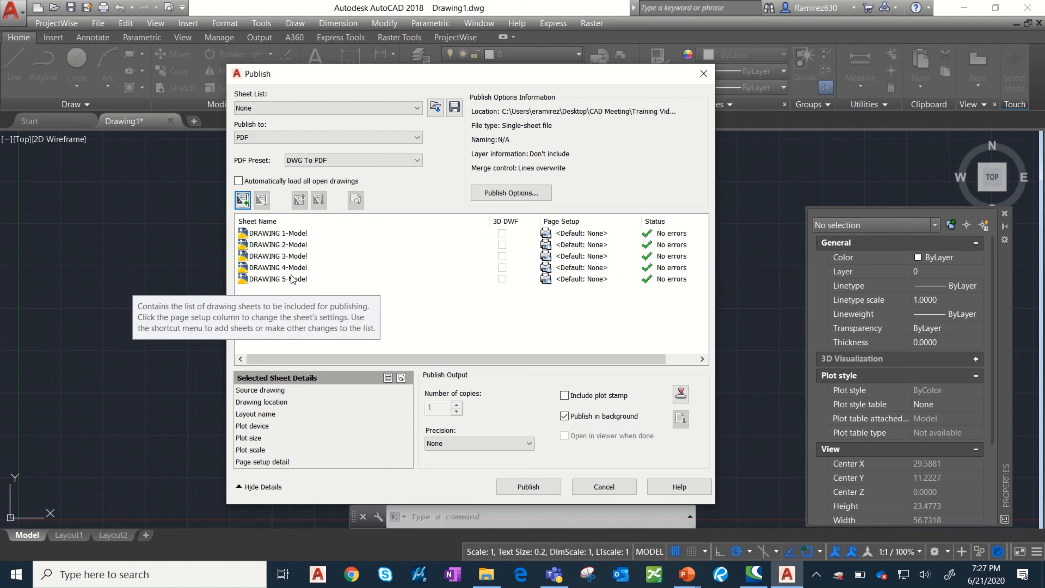
# Select all five sheets, DRAWING 1-Model through DRAWING 5-Model, and start importing a page setup for them.
pyautogui.click(288, 234)
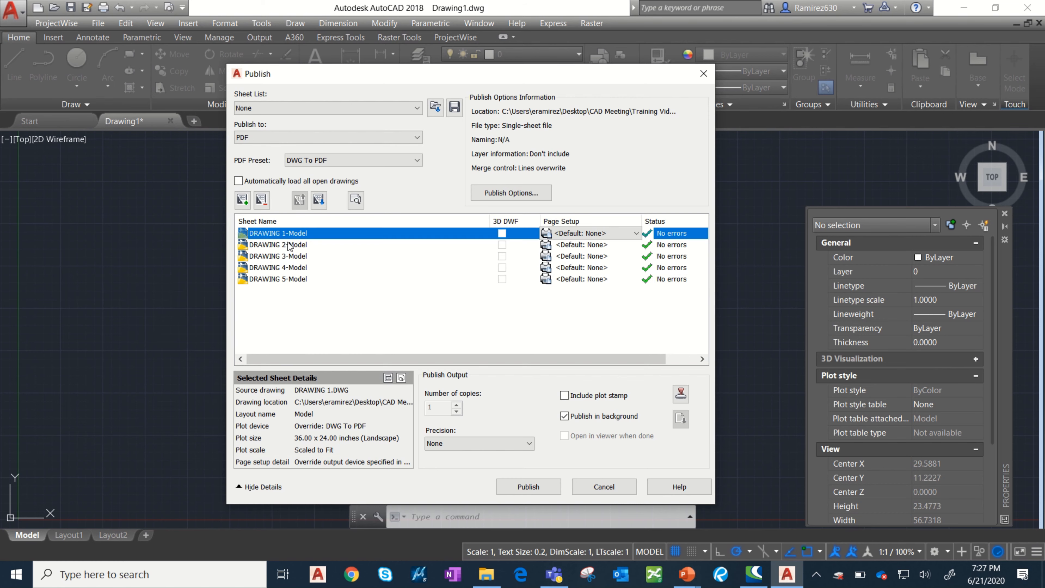
pyautogui.keyDown('shift'); pyautogui.click(284, 279); pyautogui.keyUp('shift')
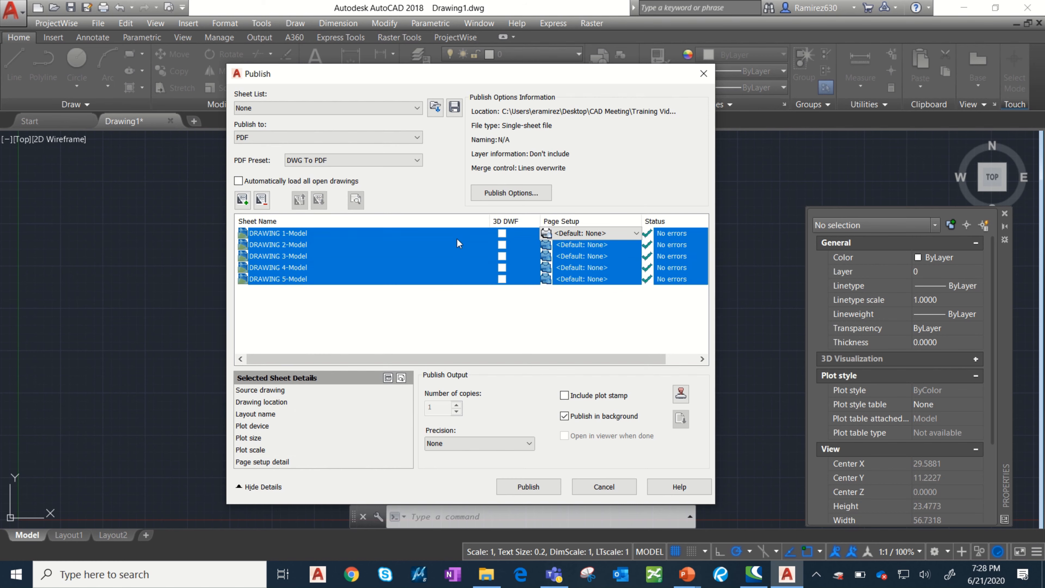
pyautogui.click(611, 233)
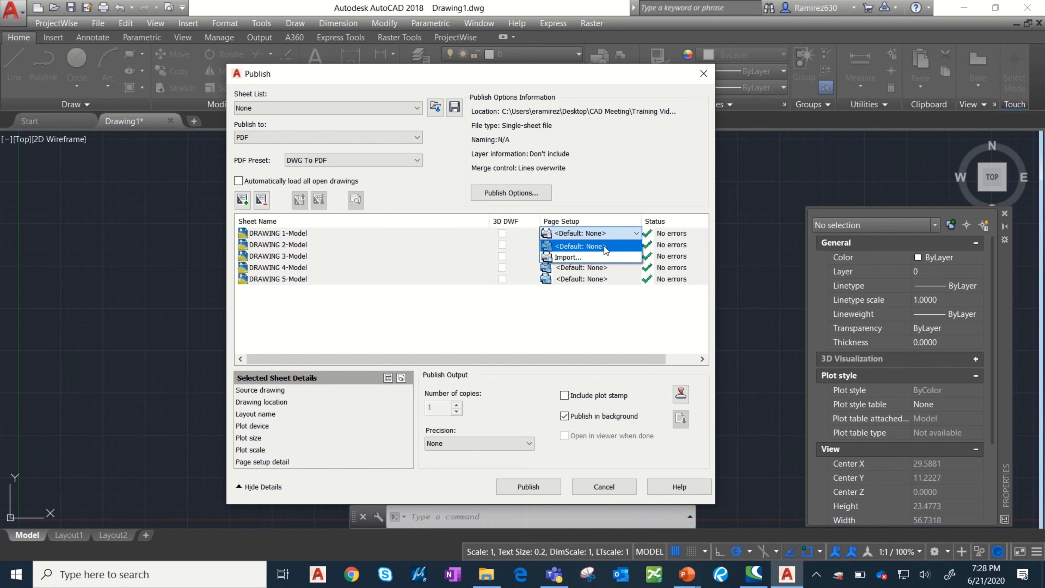
pyautogui.click(589, 258)
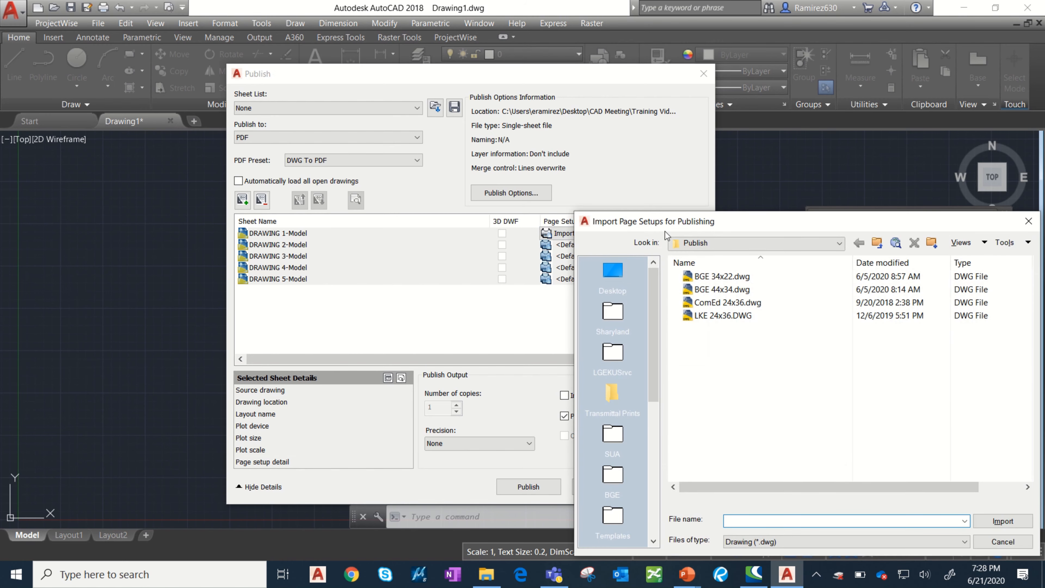
pyautogui.moveTo(658, 224); pyautogui.dragTo(378, 185)
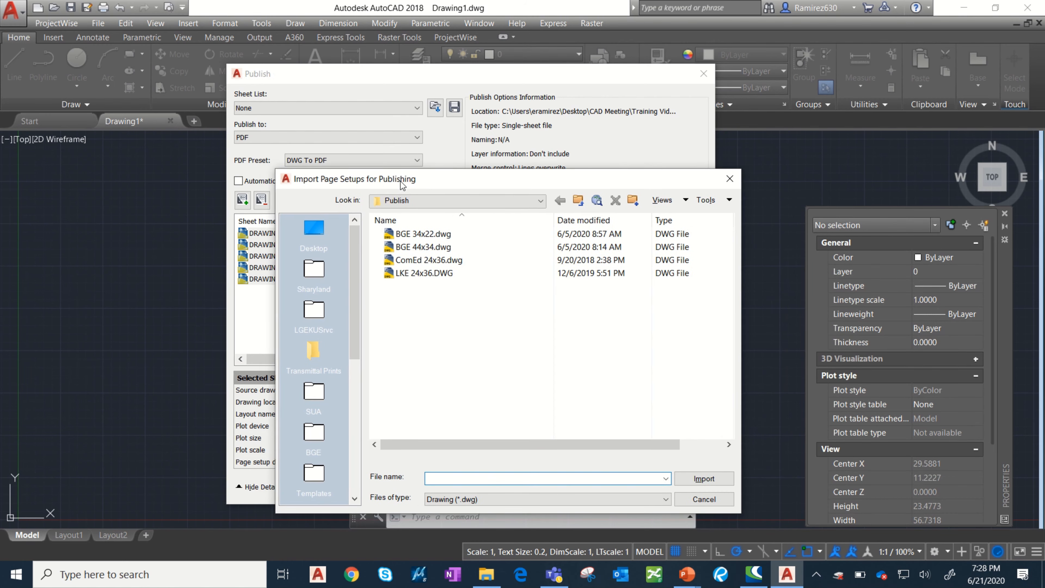
# Import the page setup from 36x24 Template.dwg in Desktop, CAD Meeting, Training Videos, Week 5, and apply it to the selected sheets.
pyautogui.click(338, 232)
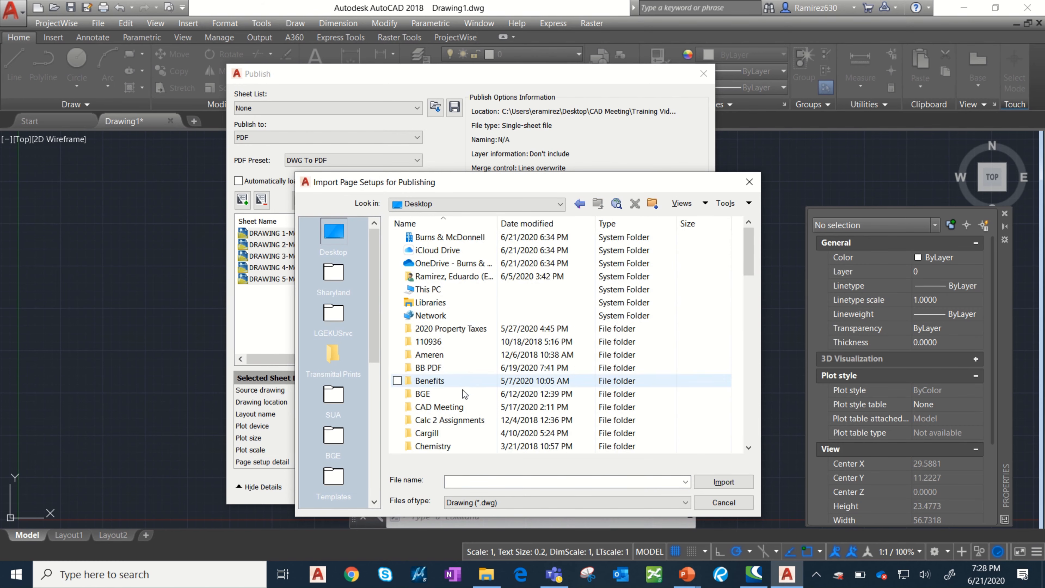
pyautogui.doubleClick(440, 407)
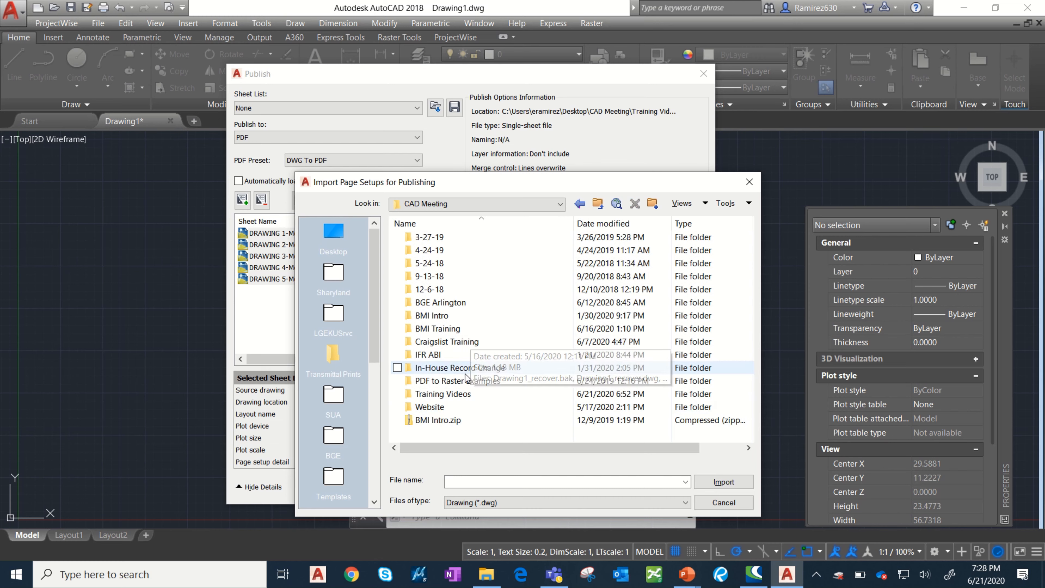
pyautogui.doubleClick(460, 393)
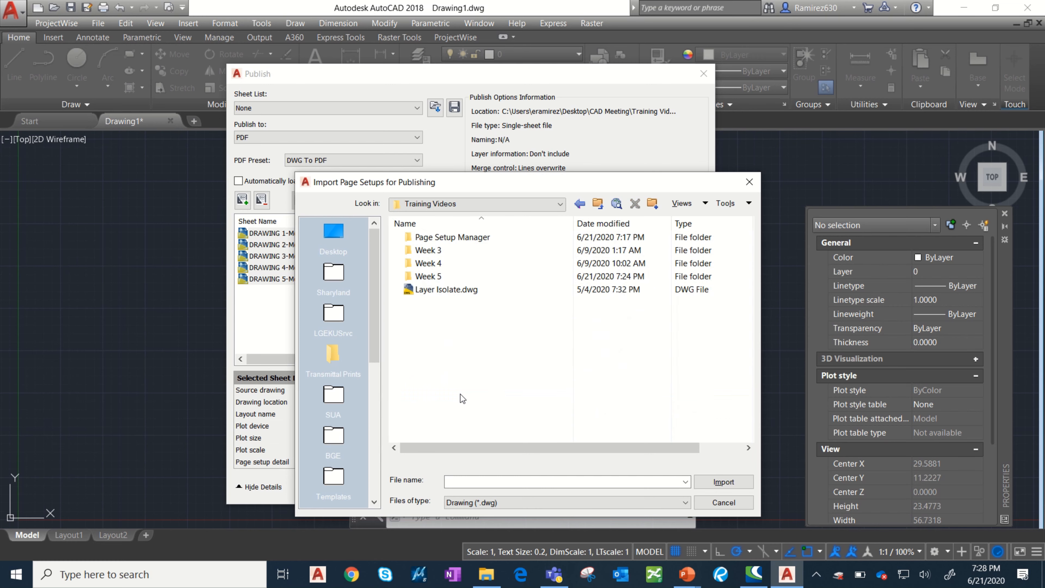
pyautogui.doubleClick(453, 276)
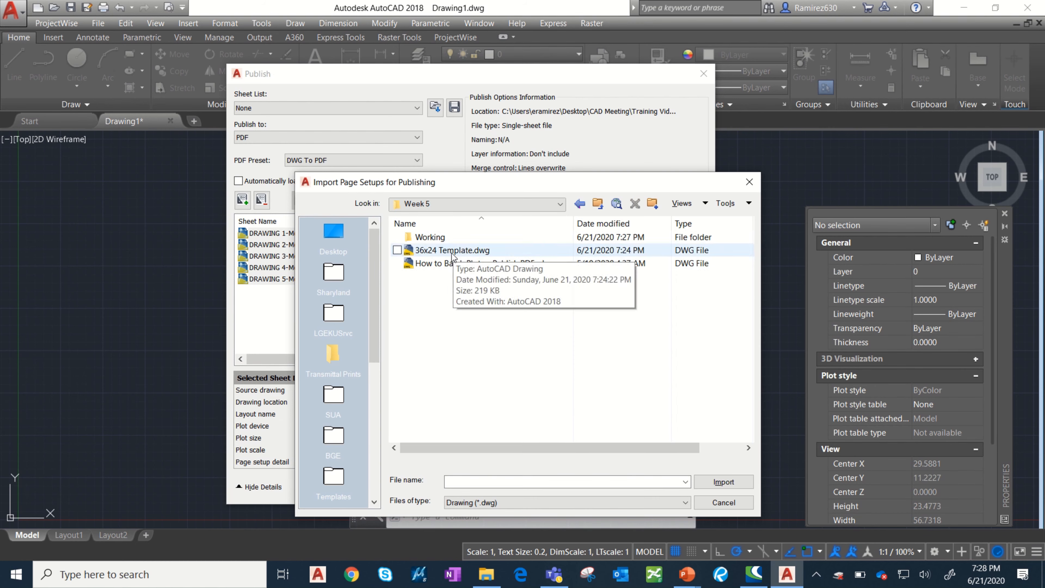
pyautogui.click(469, 251)
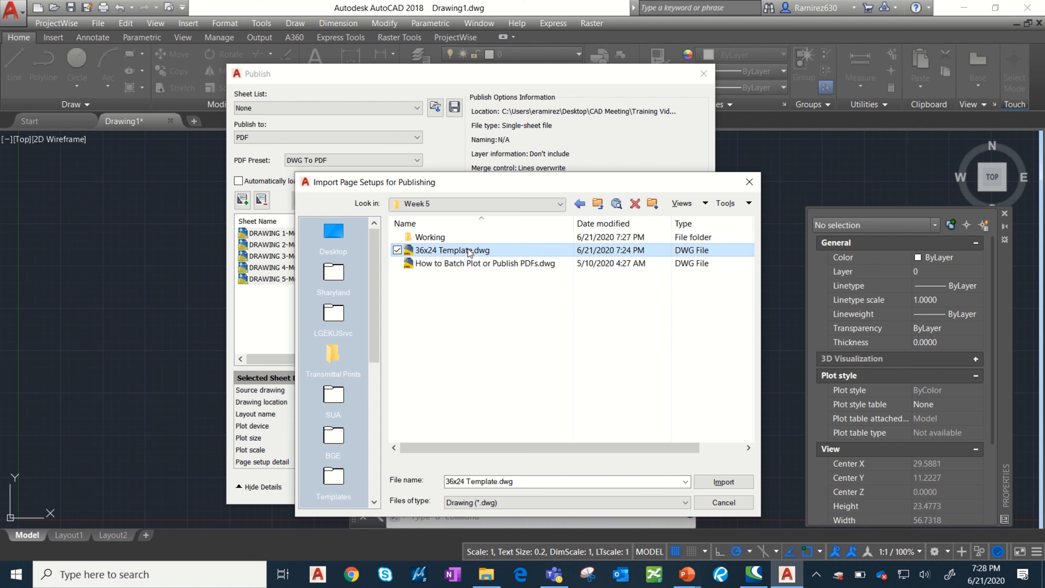
pyautogui.click(724, 482)
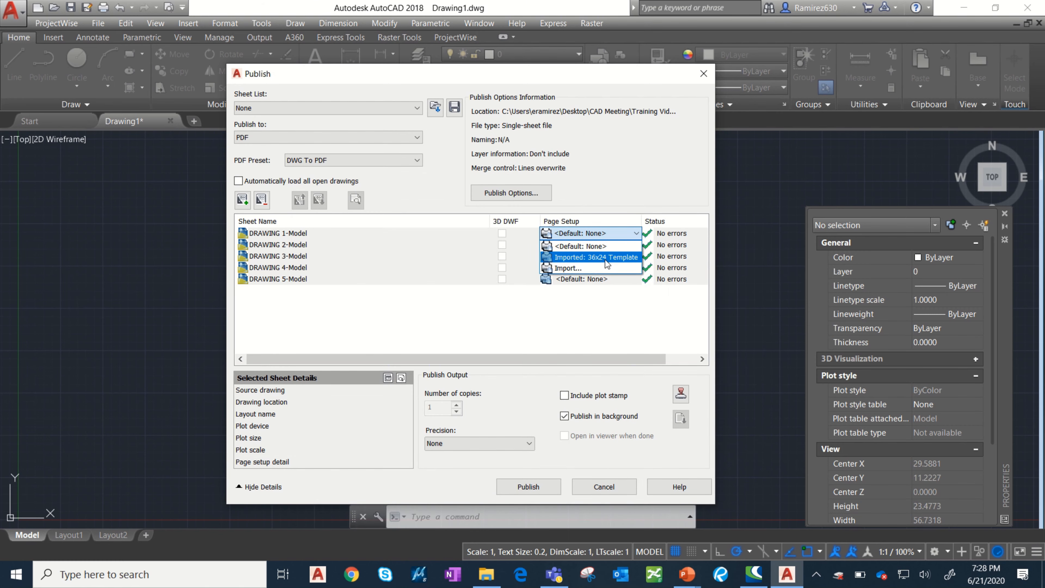
pyautogui.click(584, 258)
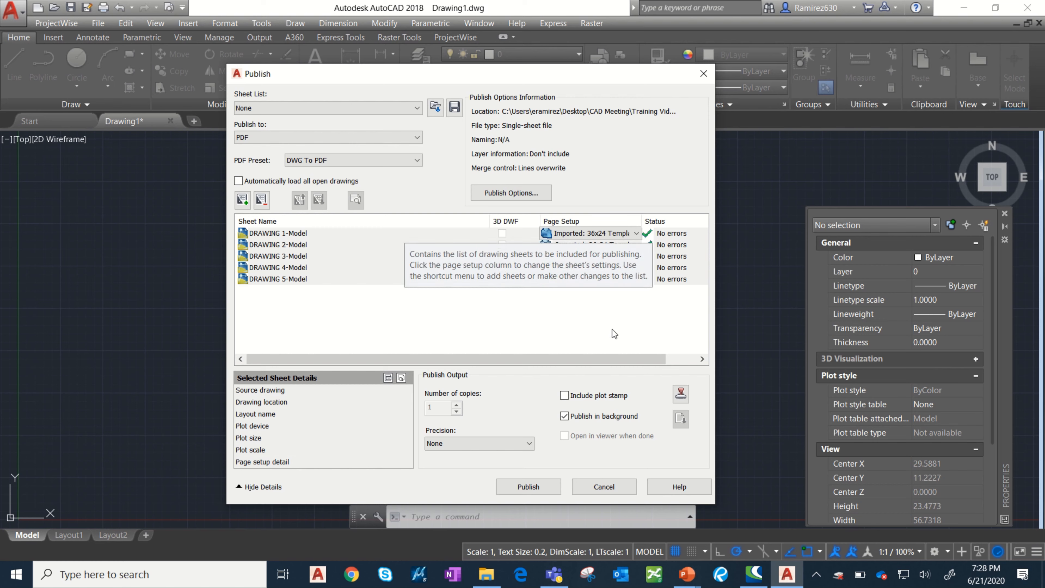
# In the PDF publish options, set the output location to the PDF folder under Desktop, CAD Meeting, Training Videos, Week 5, Working.
pyautogui.click(528, 191)
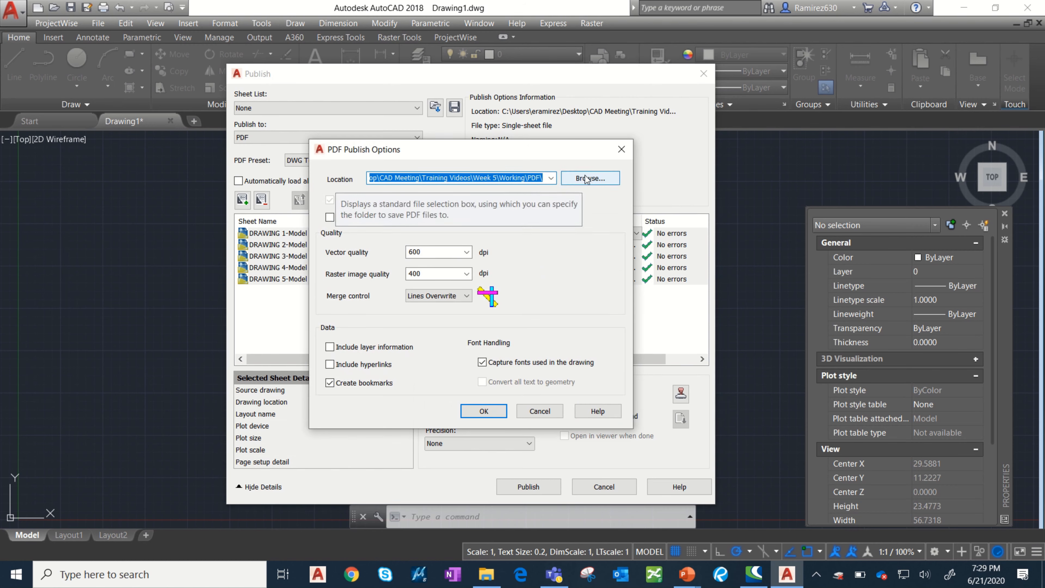
pyautogui.moveTo(550, 154); pyautogui.dragTo(549, 164)
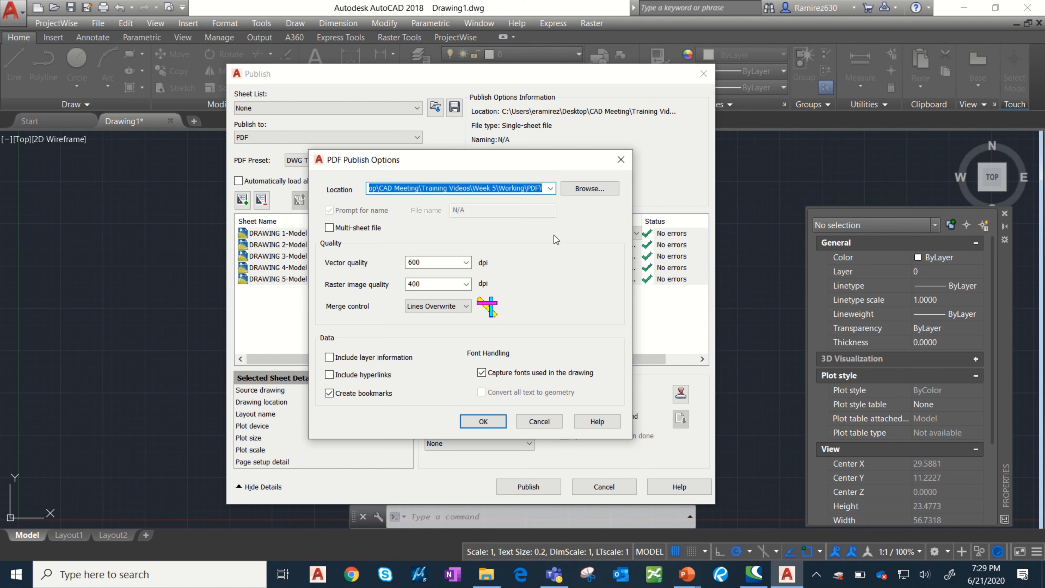
pyautogui.click(585, 190)
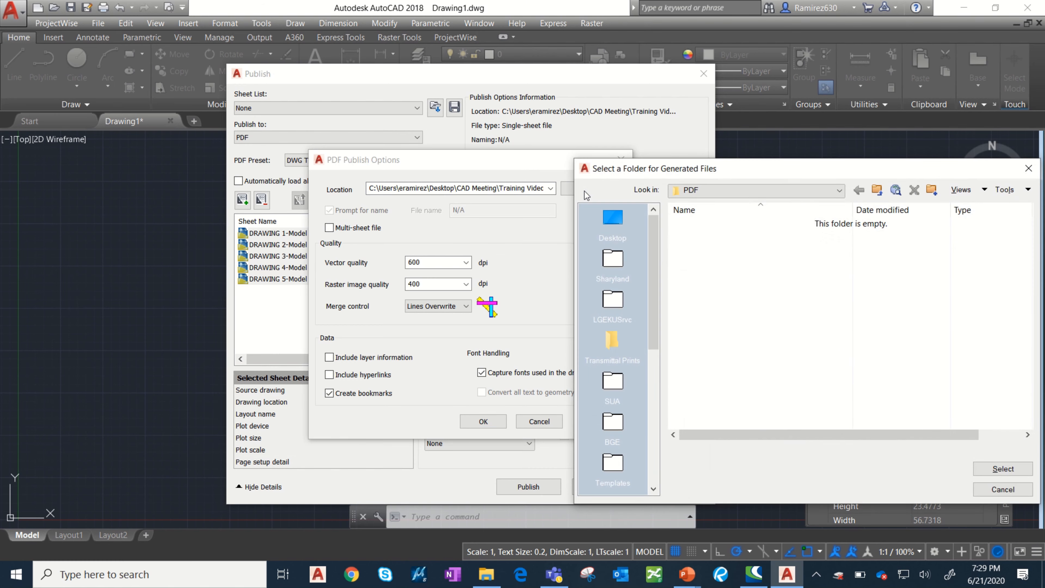
pyautogui.click(613, 221)
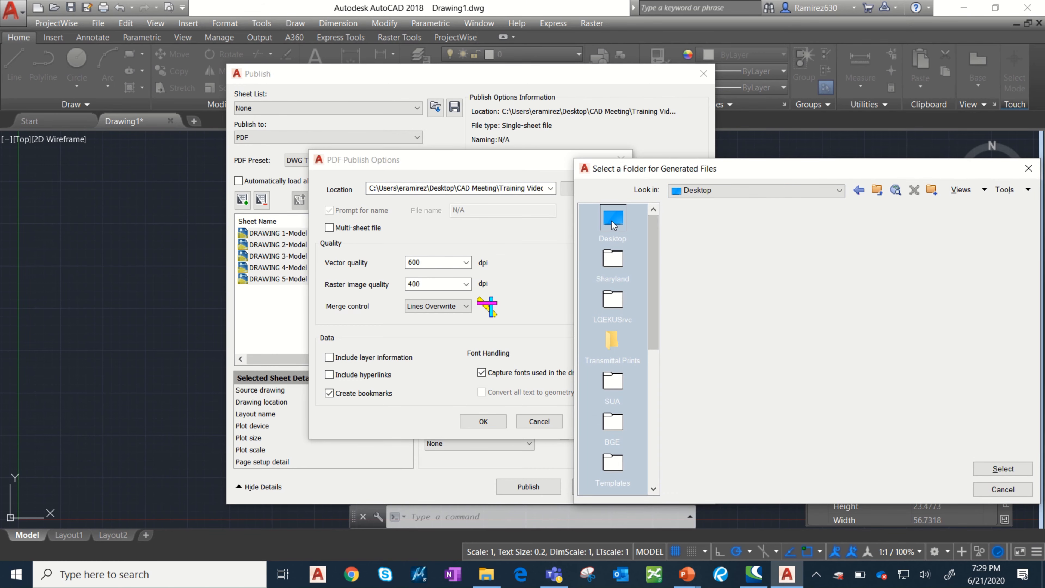
pyautogui.scroll(-1, 773, 350)
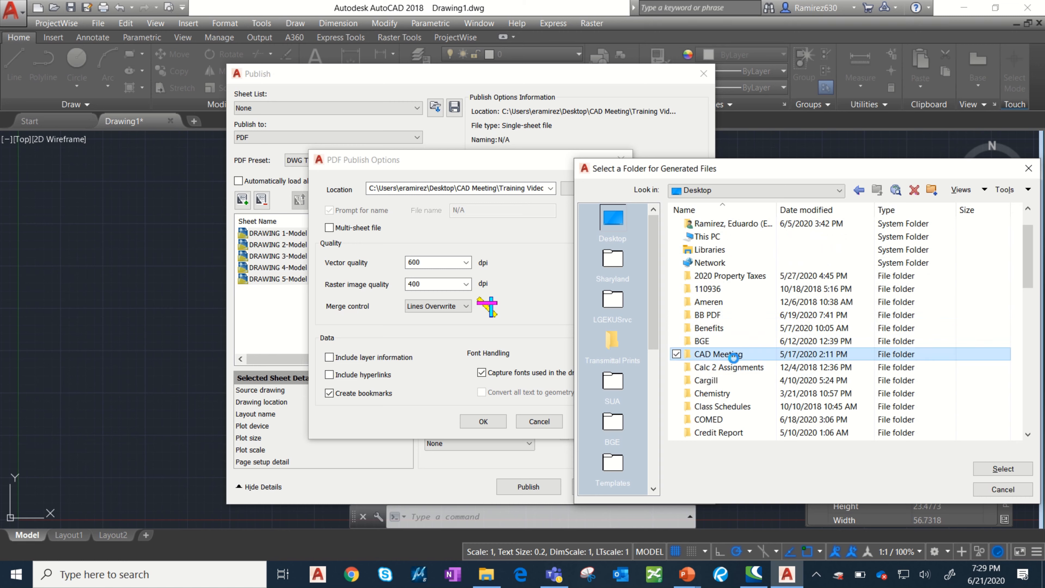
pyautogui.doubleClick(726, 354)
pyautogui.doubleClick(744, 382)
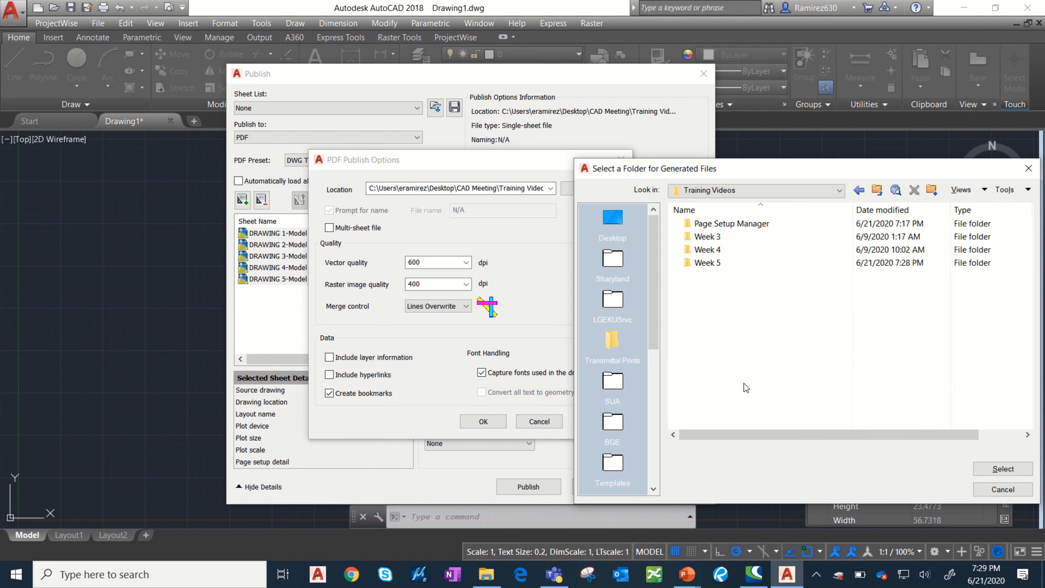
pyautogui.doubleClick(723, 263)
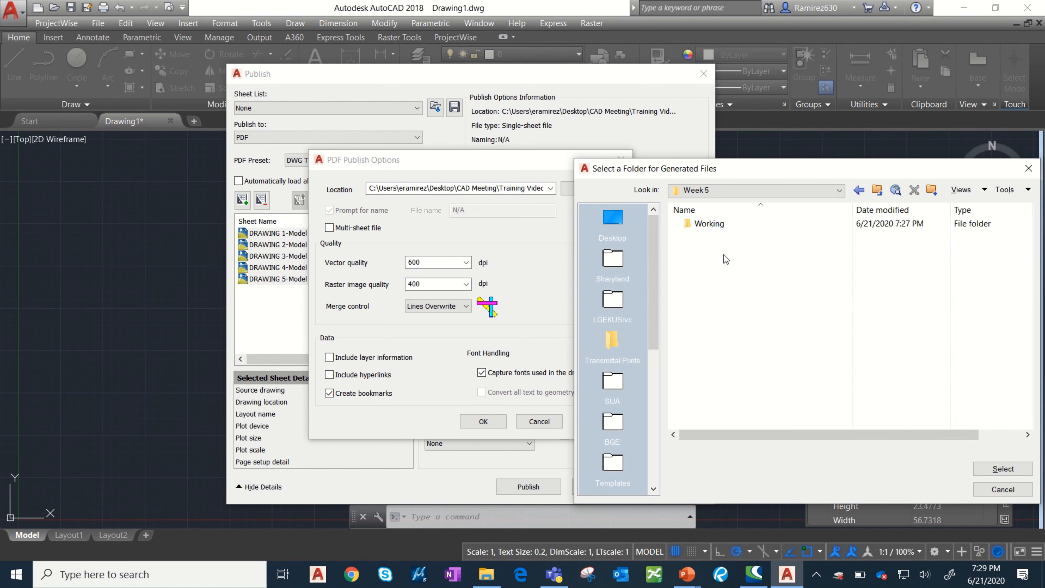
pyautogui.doubleClick(721, 226)
pyautogui.doubleClick(704, 226)
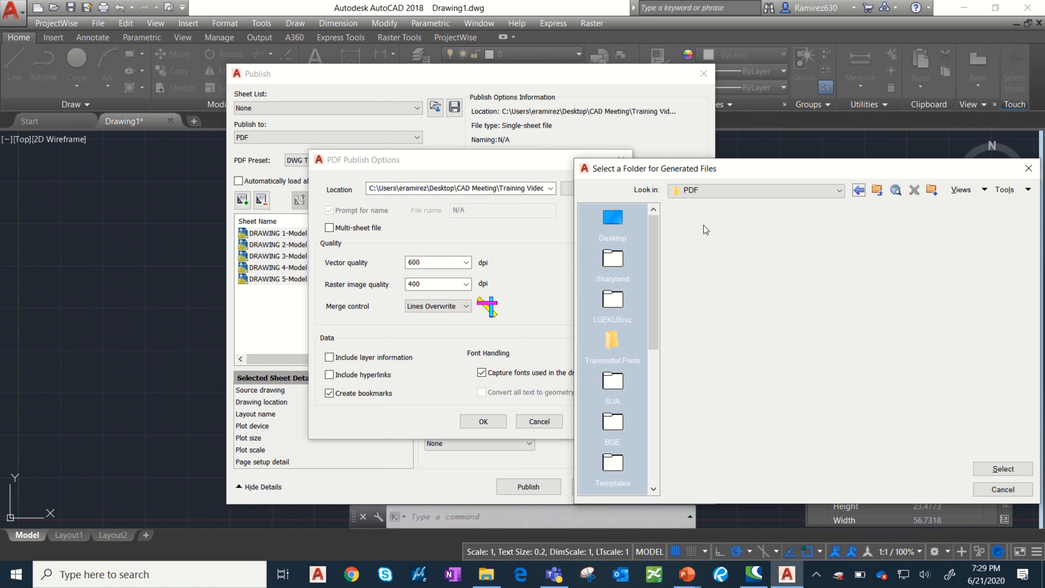
pyautogui.moveTo(749, 175); pyautogui.dragTo(595, 173)
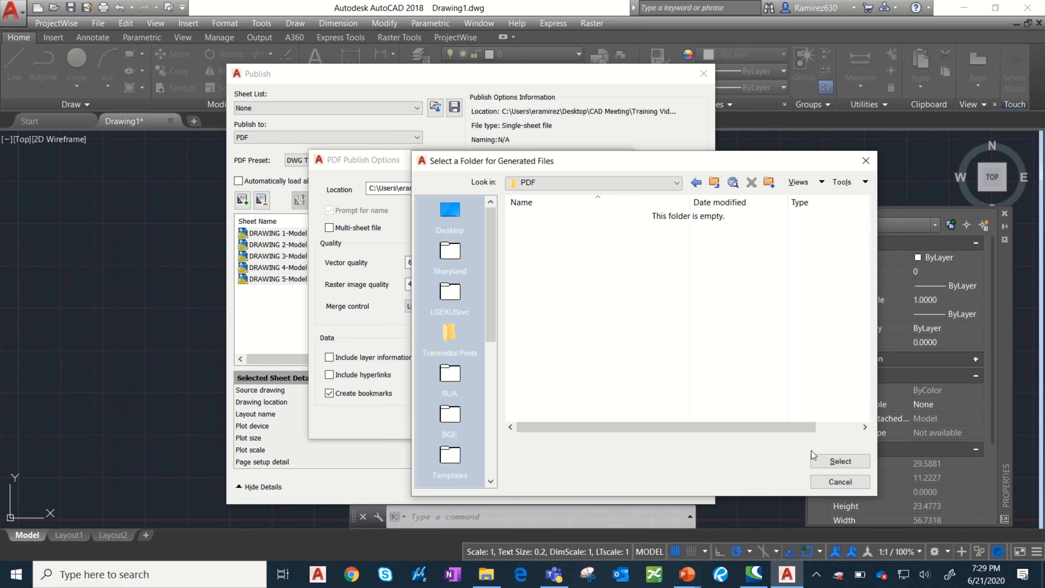
pyautogui.click(844, 467)
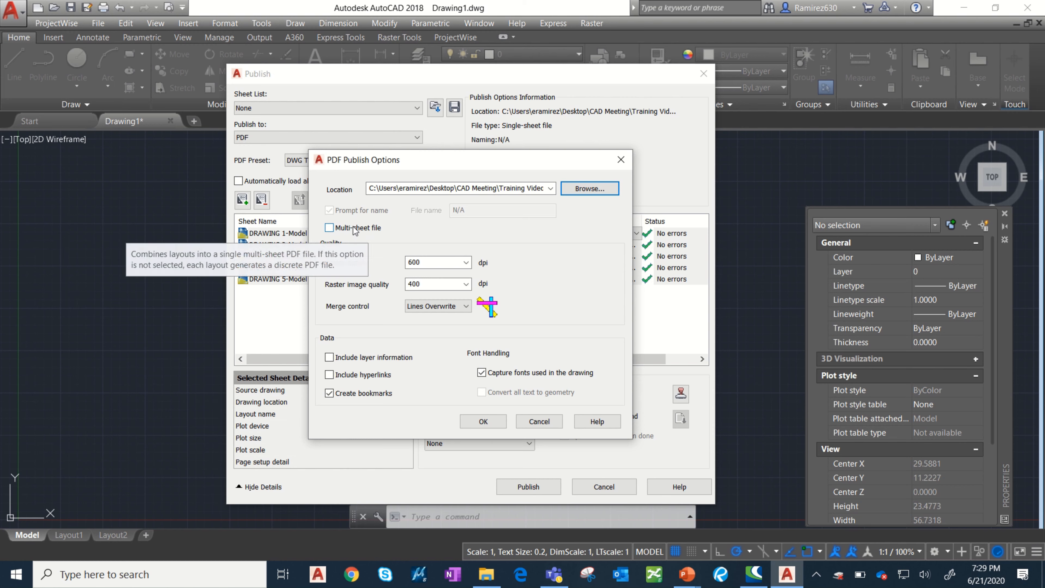
# Try the Multi-sheet file option, turn it back off and accept the PDF publish options.
pyautogui.click(332, 227)
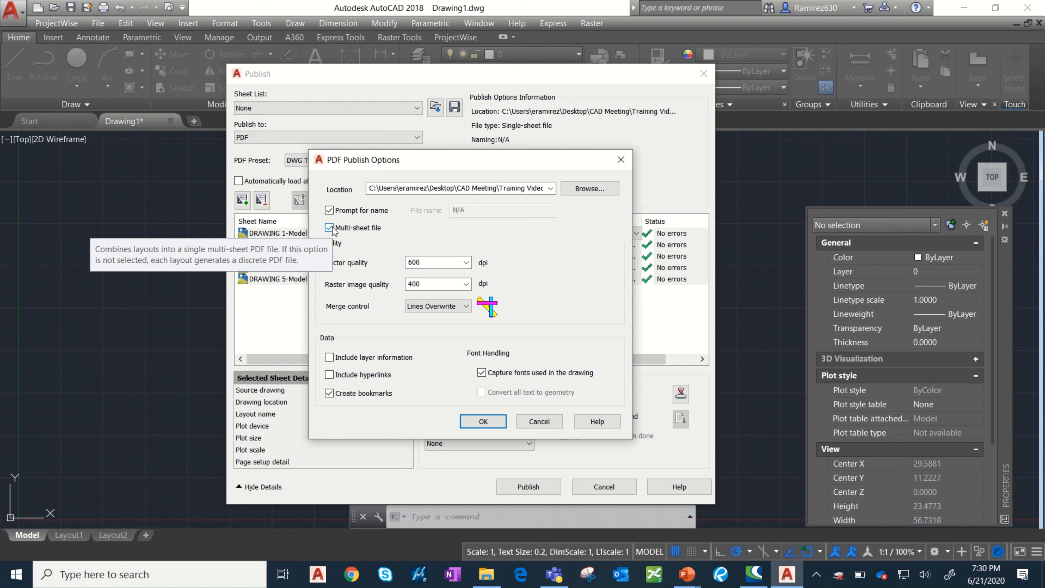
pyautogui.click(329, 228)
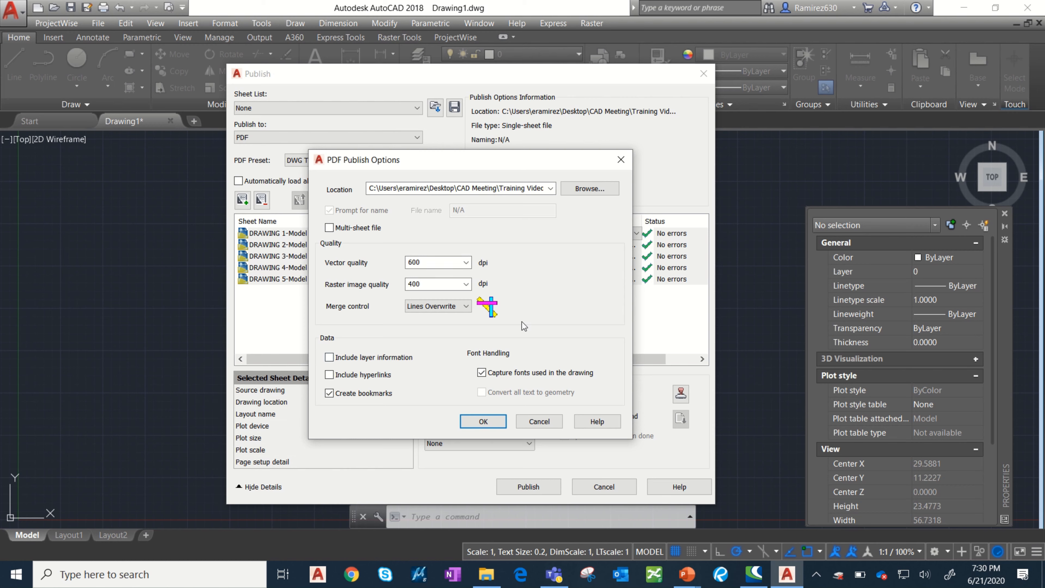
pyautogui.click(485, 422)
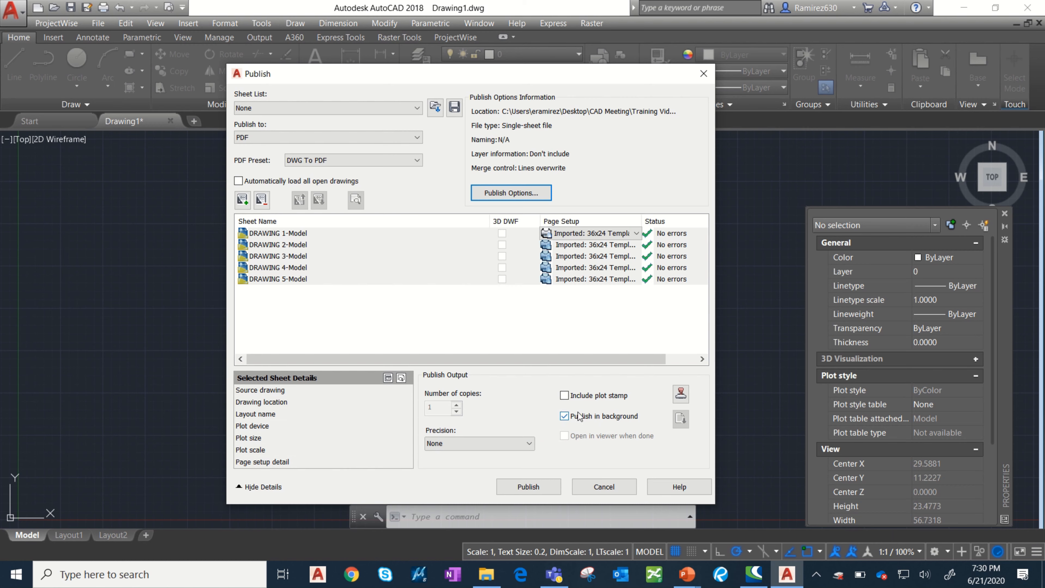
# Turn off publishing in the background and publish the five sheets without saving the sheet list.
pyautogui.click(564, 416)
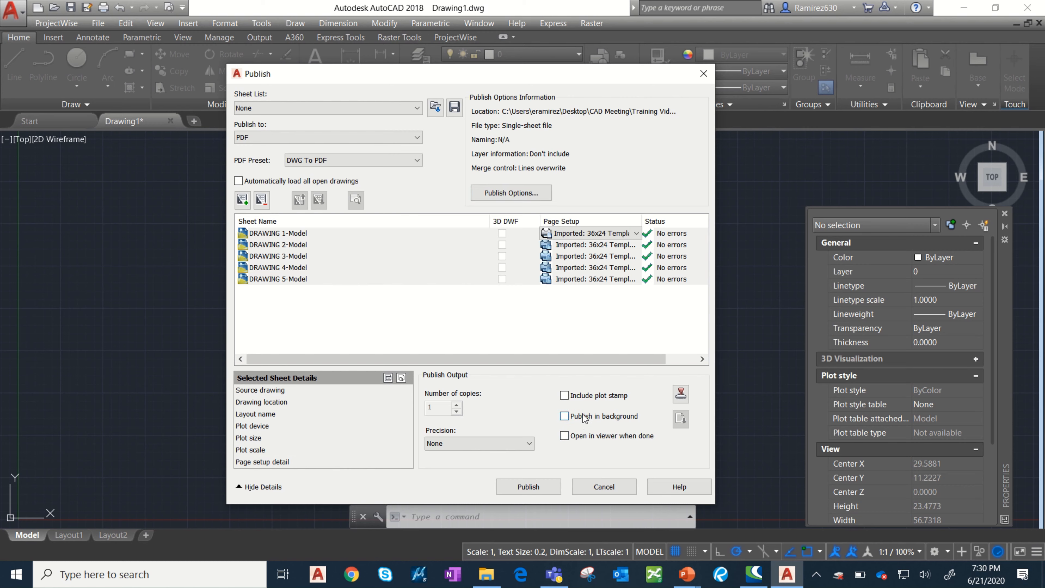
pyautogui.click(531, 487)
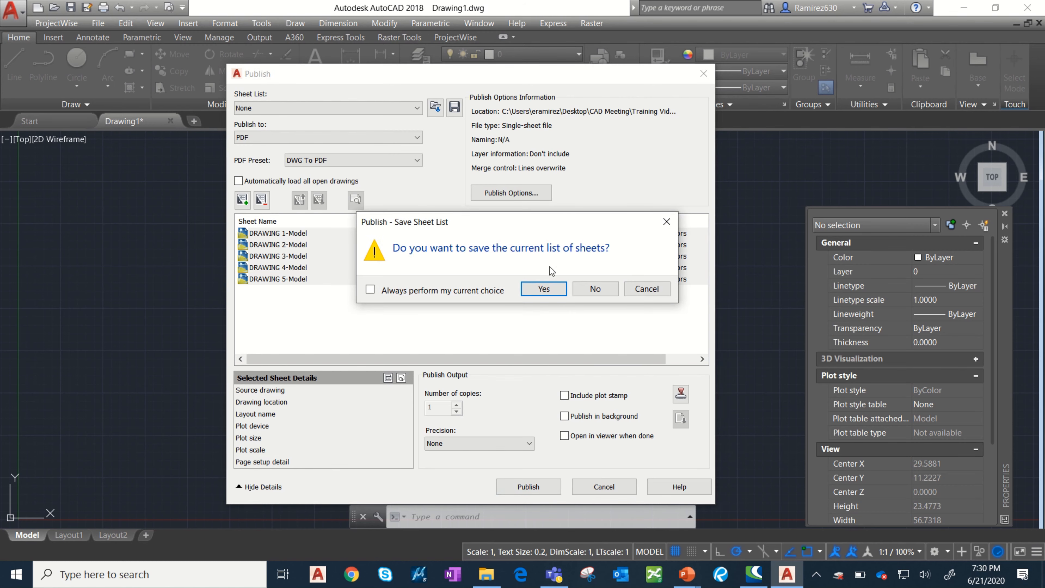
pyautogui.click(595, 289)
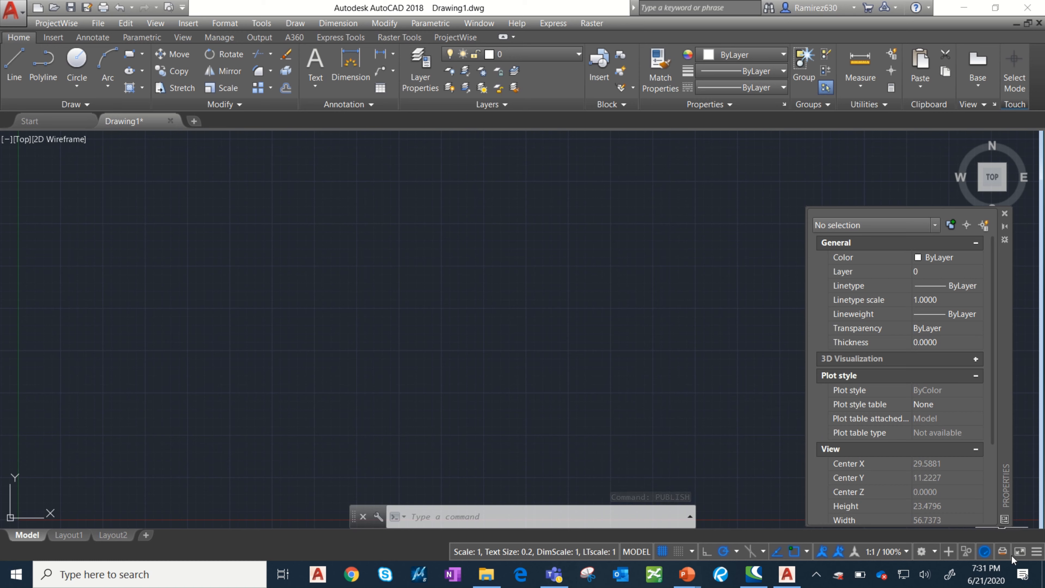
# Switch to File Explorer, open the PDF folder inside Working and select the published PDFs of DRAWING 1 through DRAWING 5.
pyautogui.moveTo(1005, 551)
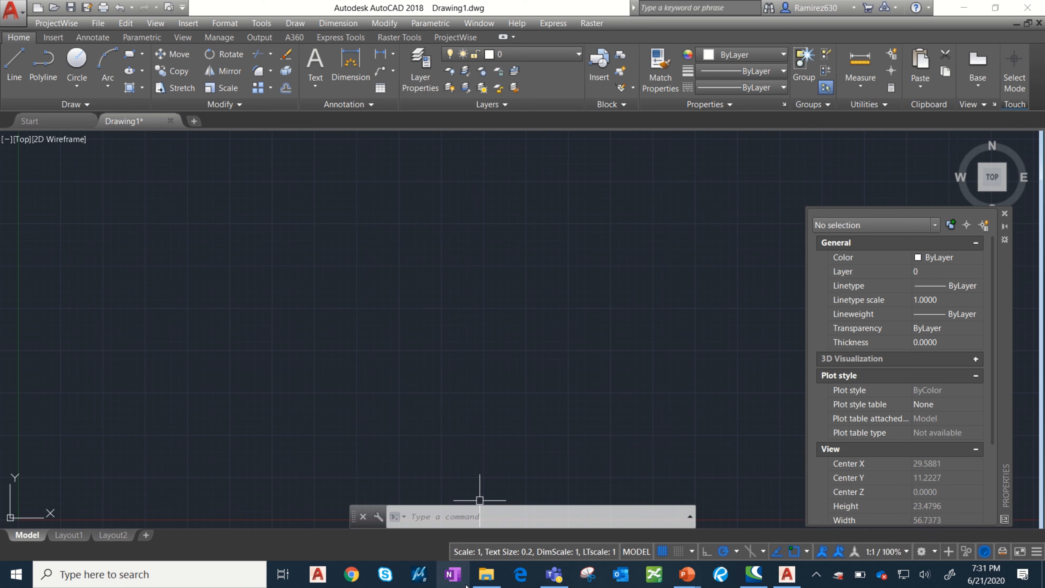
pyautogui.click(477, 580)
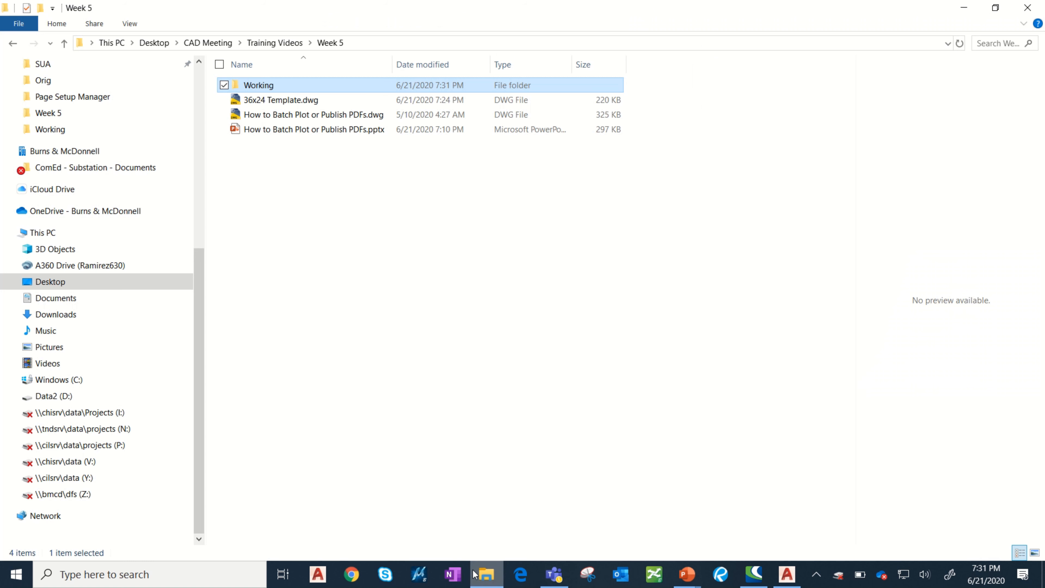
pyautogui.doubleClick(256, 87)
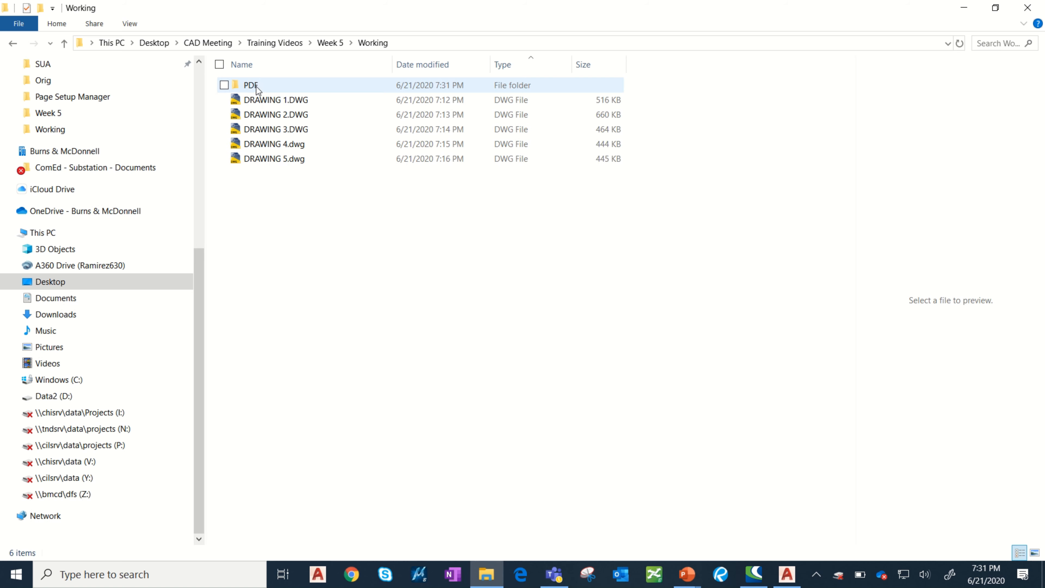
pyautogui.doubleClick(277, 88)
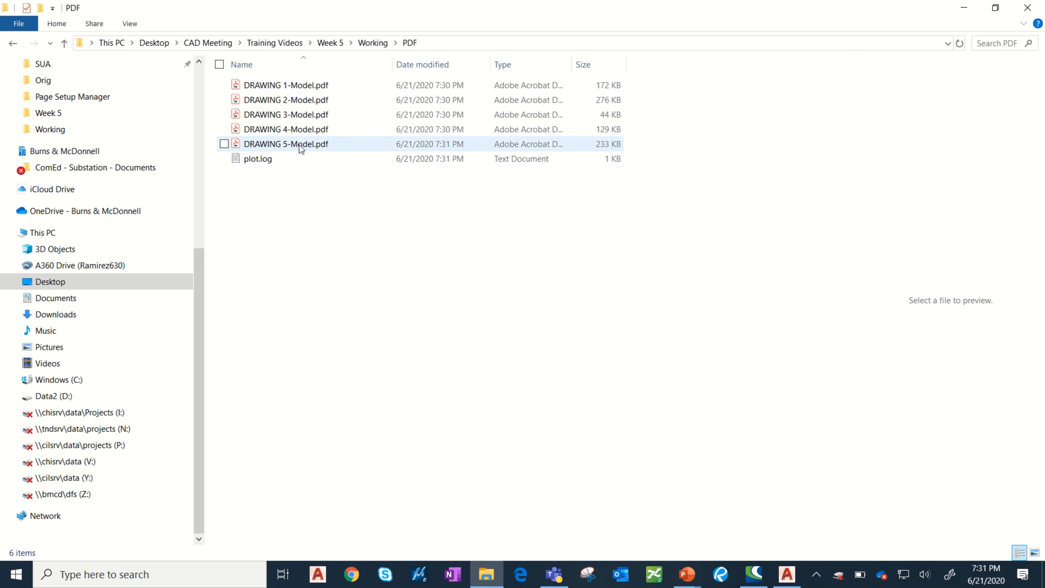
pyautogui.click(327, 85)
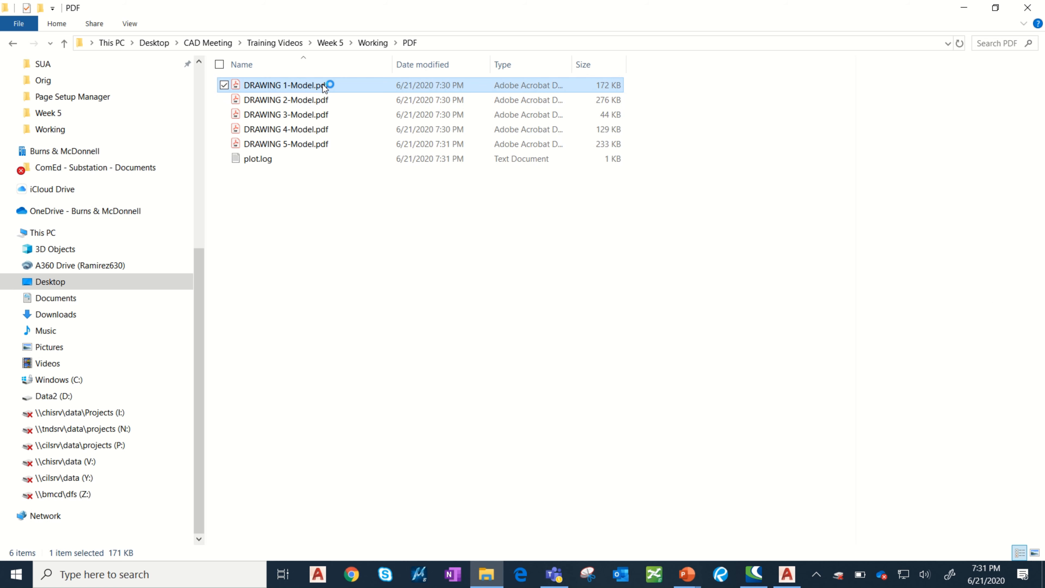
pyautogui.keyDown('shift'); pyautogui.click(332, 144); pyautogui.keyUp('shift')
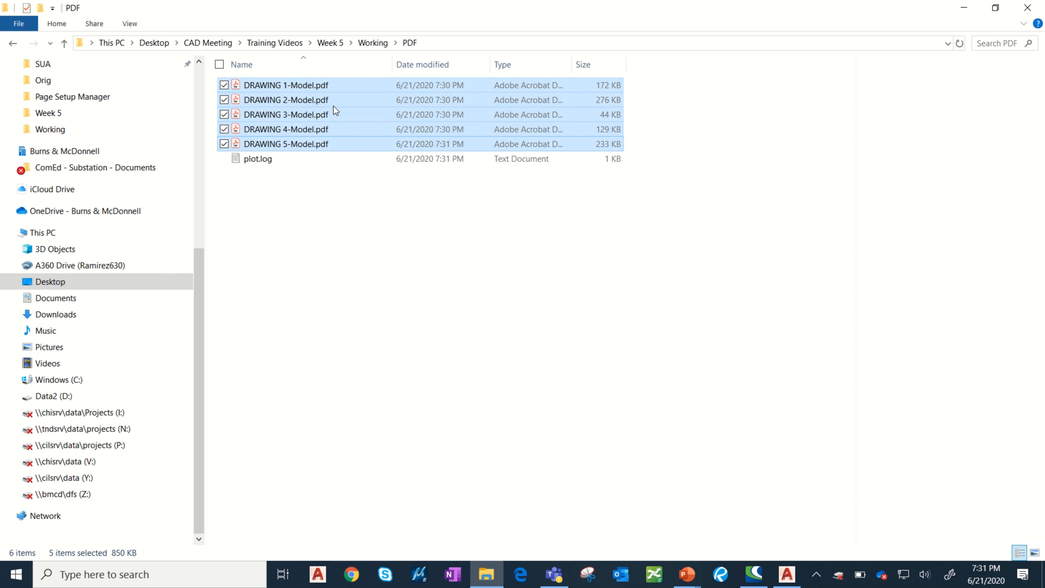
# Combine the five selected drawing PDFs in Revu into one output PDF named 4, overwriting the existing file, and staple them.
pyautogui.rightClick(333, 106)
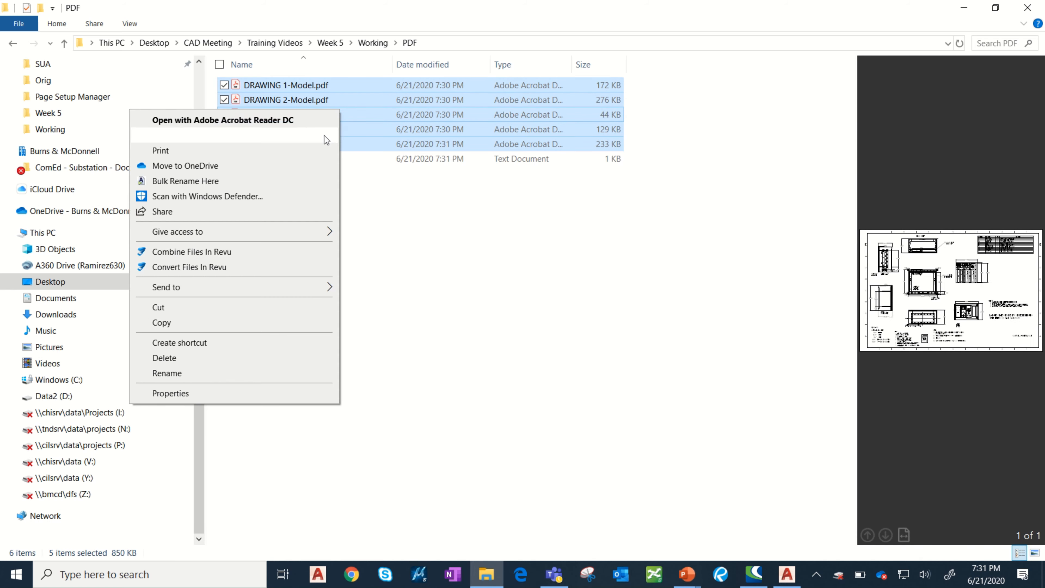
pyautogui.click(294, 252)
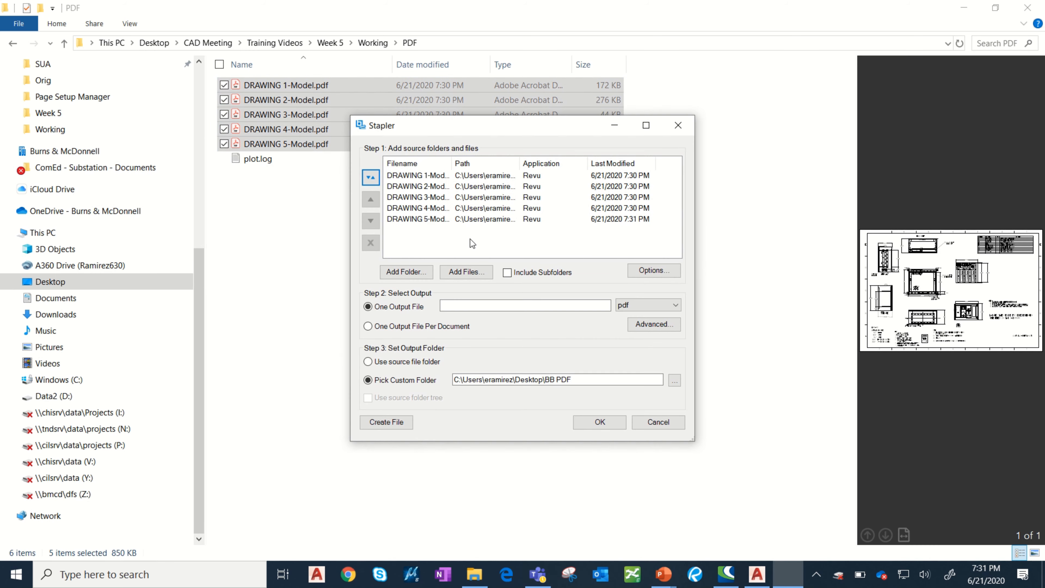
pyautogui.click(507, 308)
pyautogui.write('4')
pyautogui.press('Return')
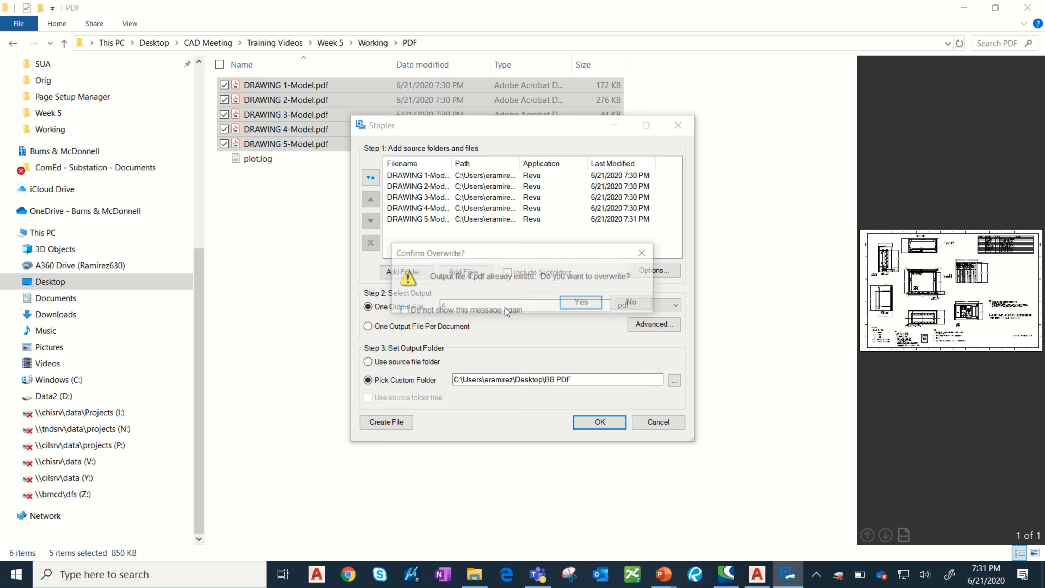
pyautogui.press('Return')
pyautogui.click(651, 395)
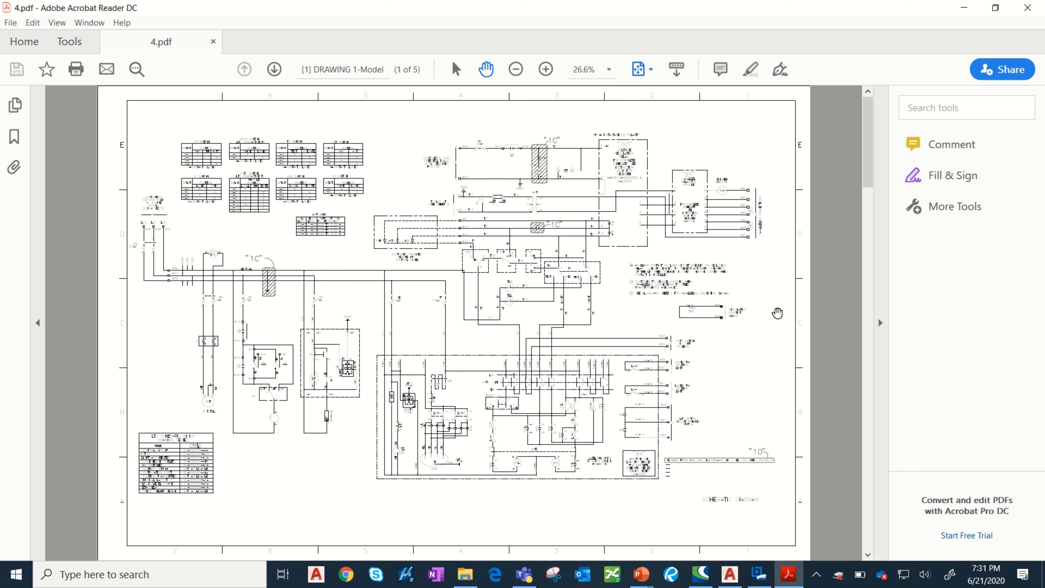
# Examine all five pages of the combined 4.pdf, from DRAWING 1 through DRAWING 5, and return to the first page.
pyautogui.scroll(-2, 777, 313)
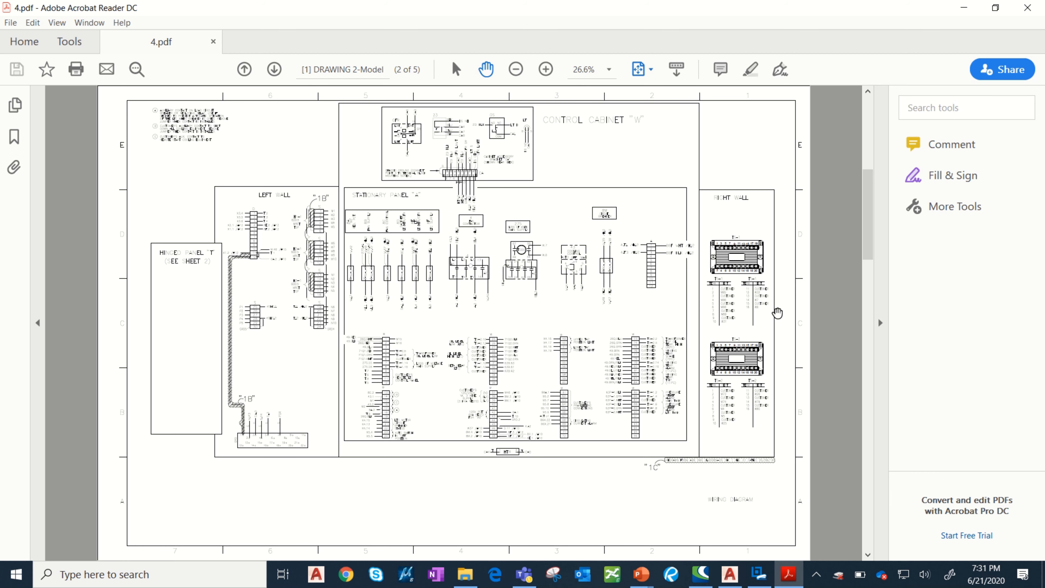
pyautogui.scroll(-2, 777, 313)
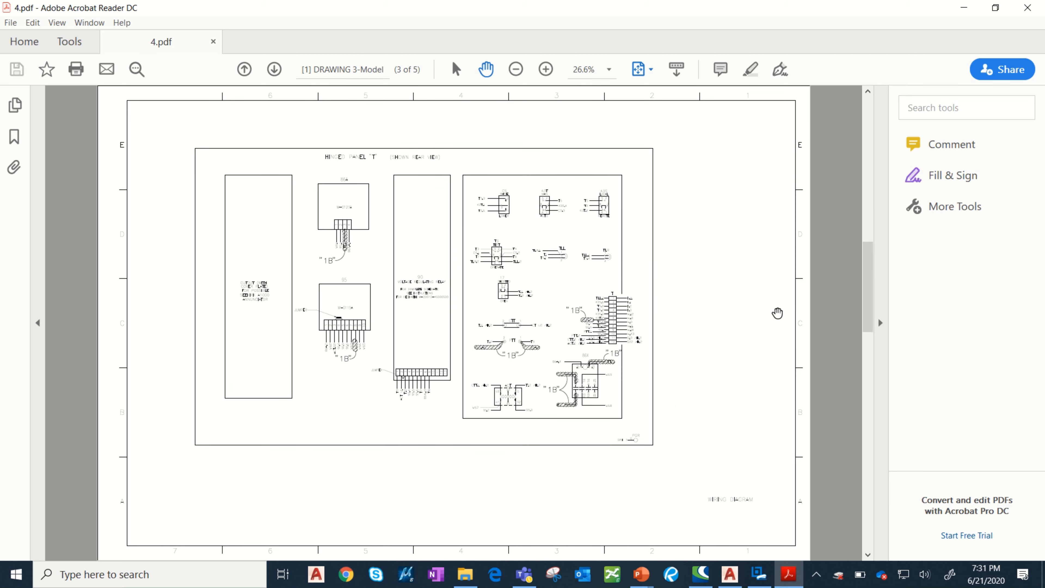
pyautogui.scroll(-2, 777, 314)
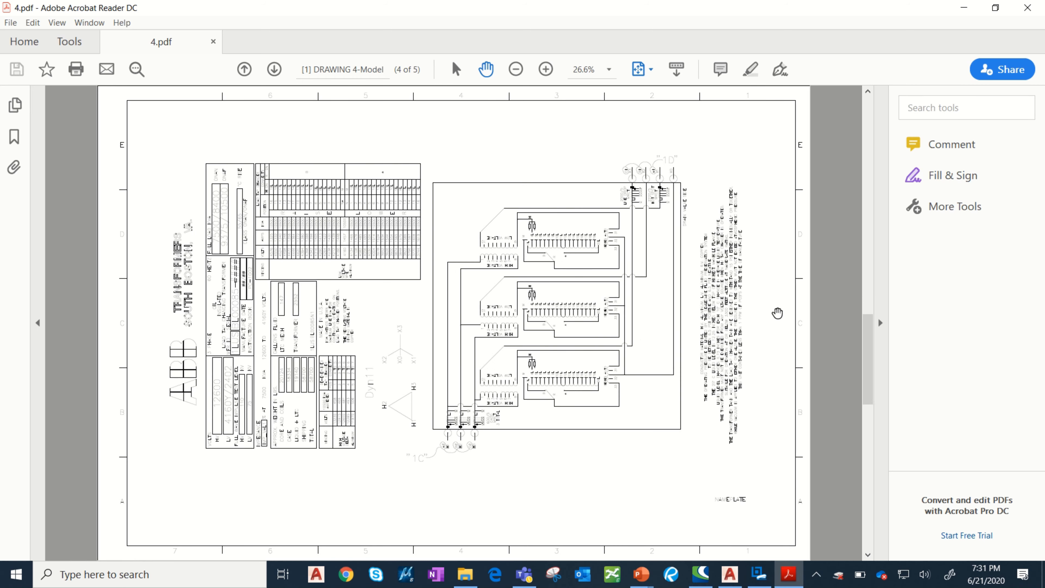
pyautogui.scroll(-2, 777, 313)
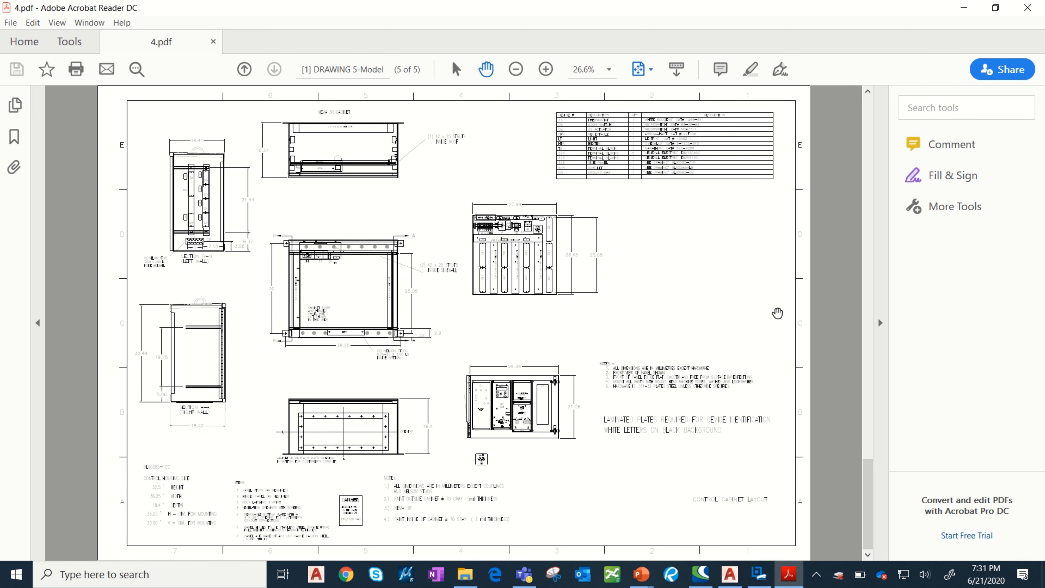
pyautogui.scroll(2, 777, 313)
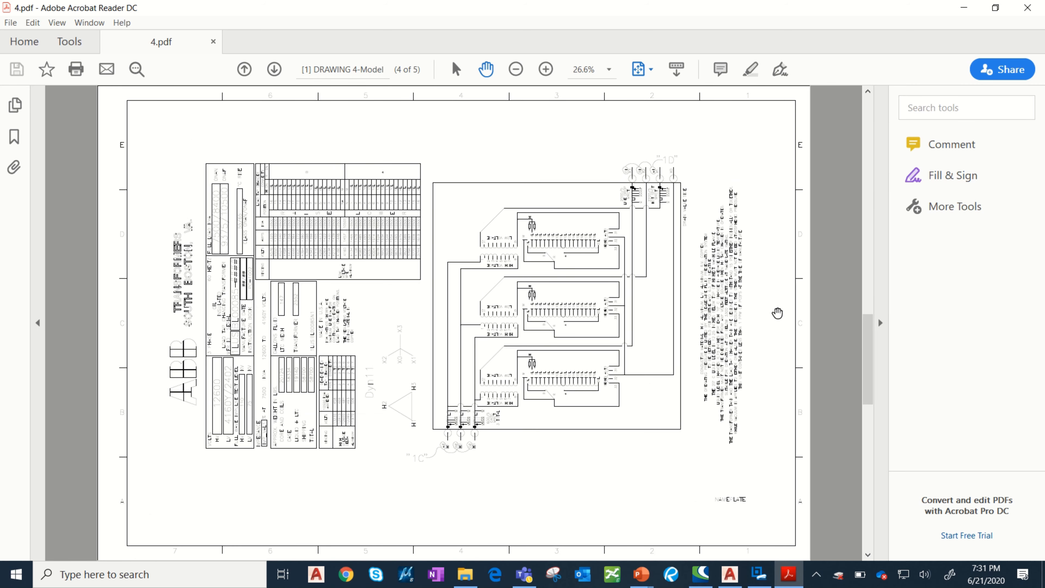
pyautogui.scroll(2, 777, 313)
pyautogui.scroll(2, 777, 313)
pyautogui.scroll(2, 777, 313)
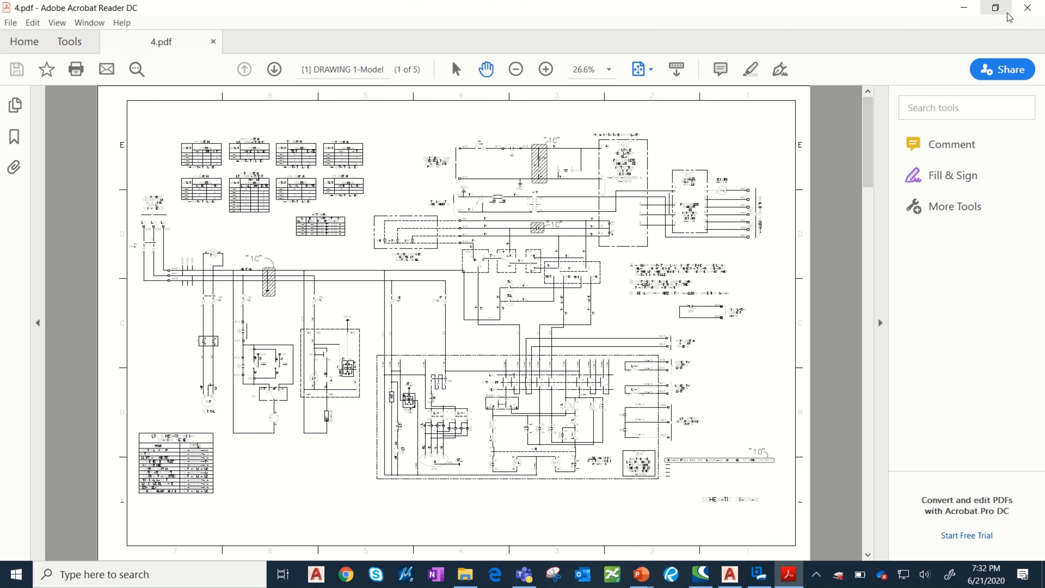
# Close the combined PDF and exit Stapler without saving the job.
pyautogui.click(1025, 9)
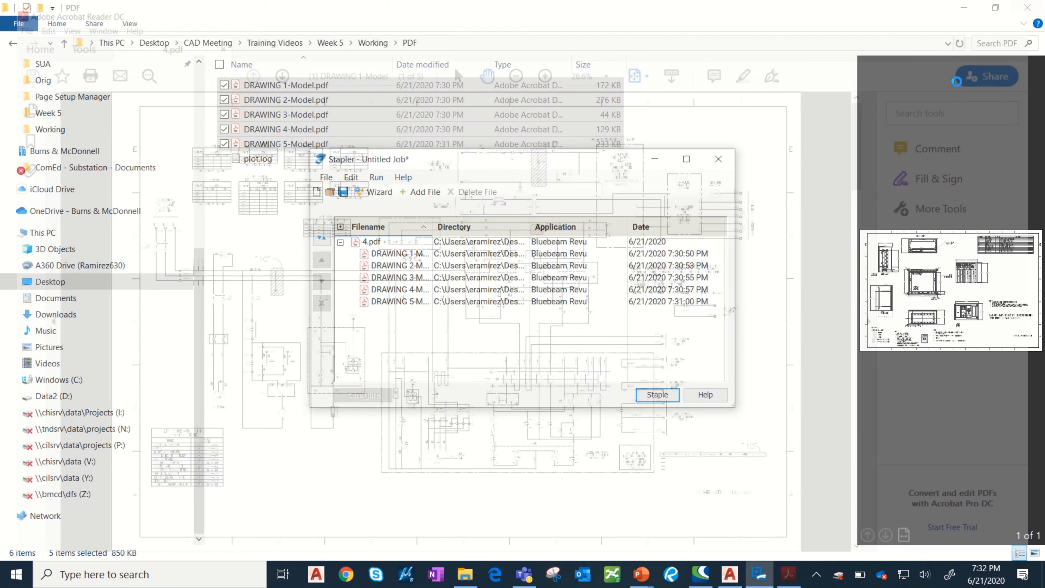
pyautogui.click(727, 167)
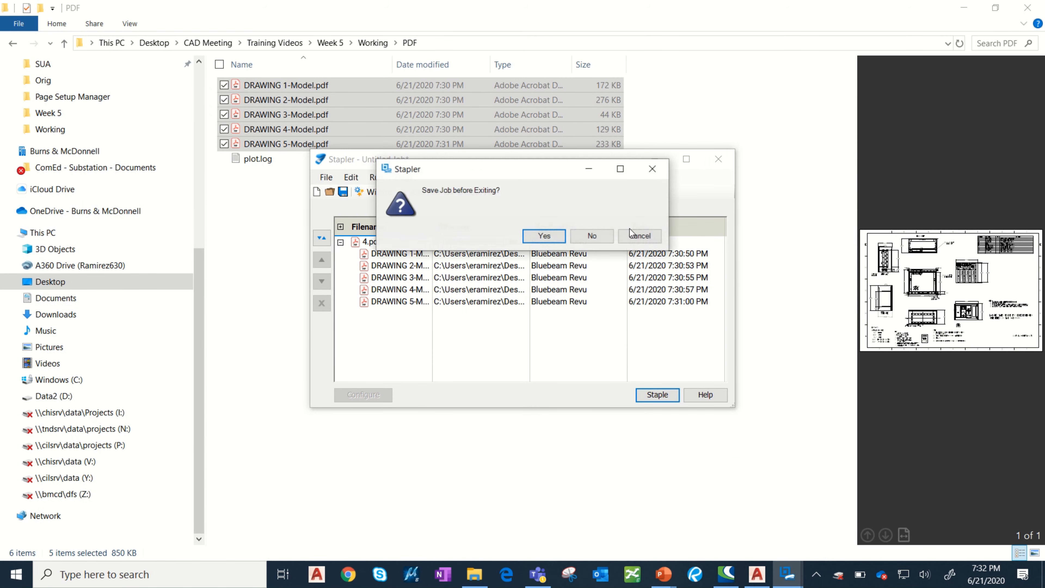
pyautogui.click(595, 238)
# Switch to the PowerPoint presentation How to Batch Plot or Publish PDFs and start its slide show.
pyautogui.click(687, 575)
pyautogui.click(600, 513)
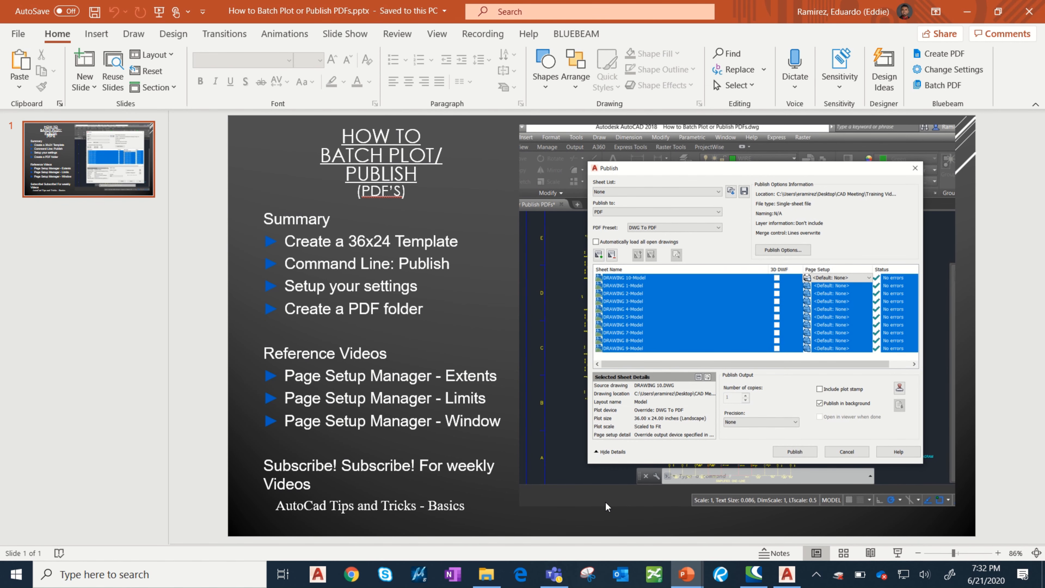
pyautogui.press('F5')
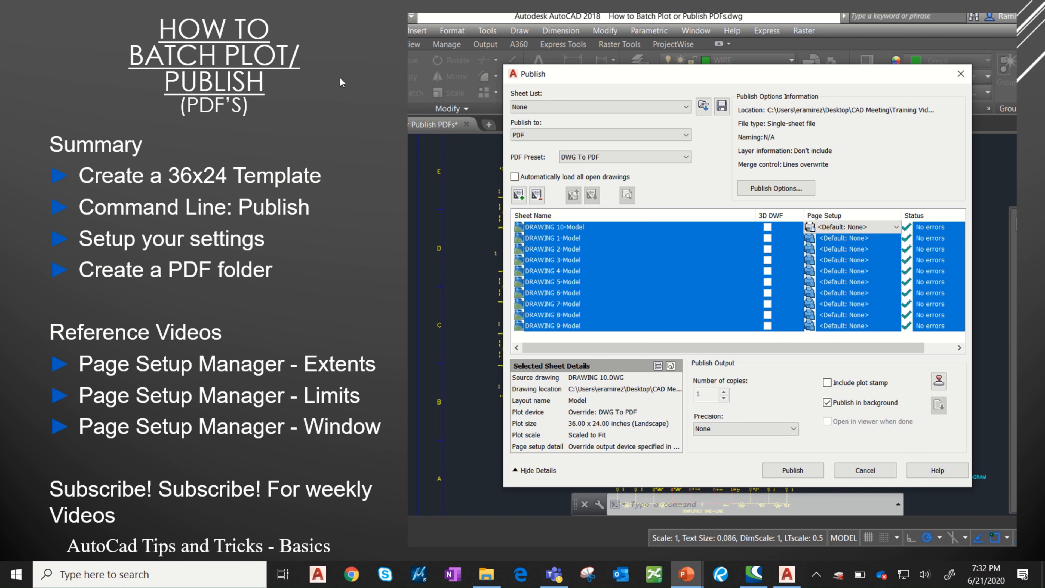